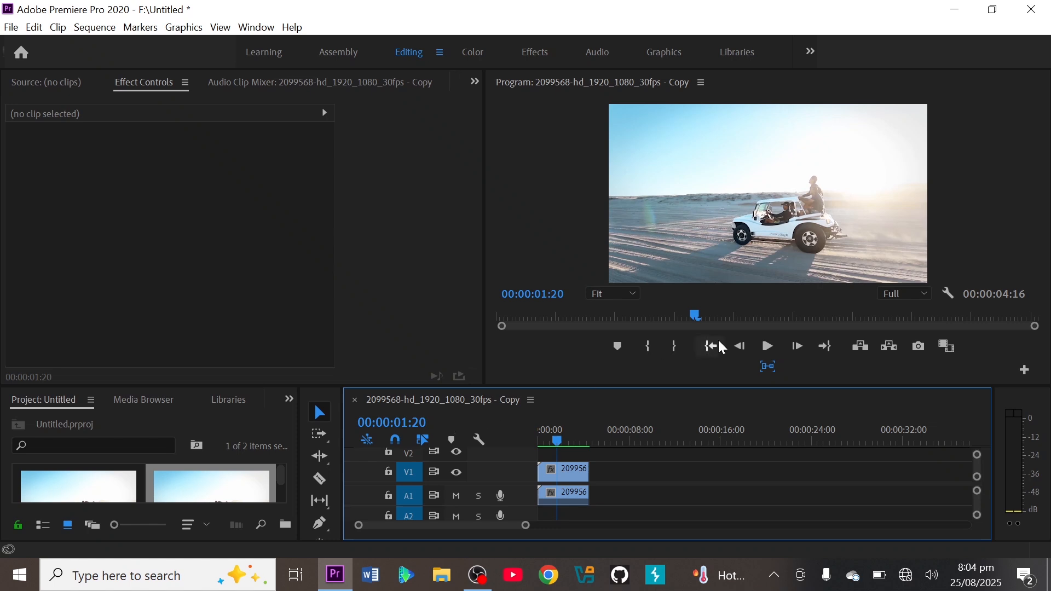
Select the car clip on track V1 and move the playhead back to 00:00:00:01.
{"action": "left_click_drag", "start_coordinate": [526, 527], "coordinate": [476, 529]}
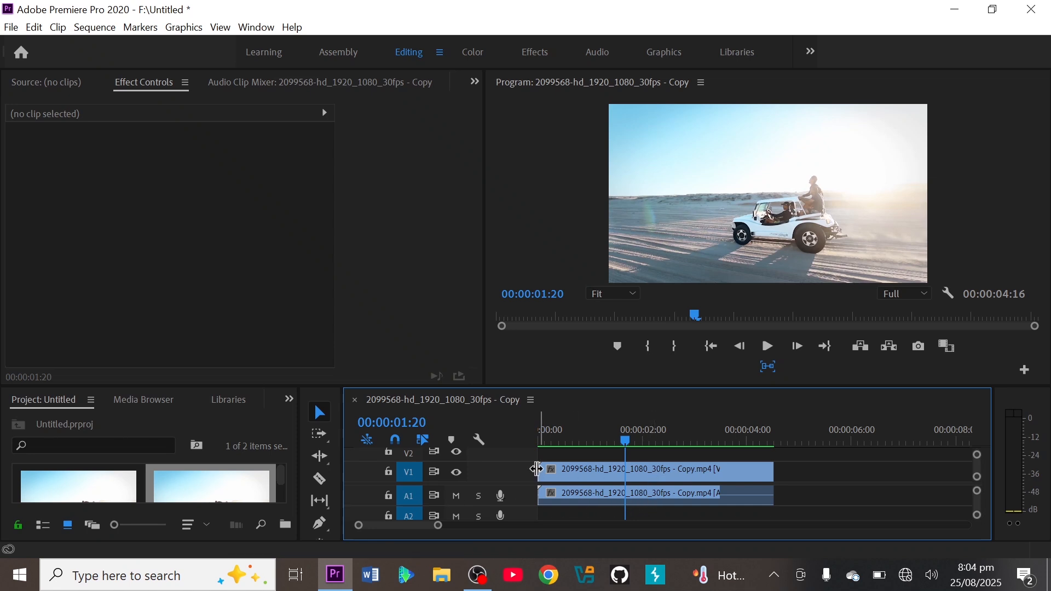
{"action": "left_click", "coordinate": [644, 477]}
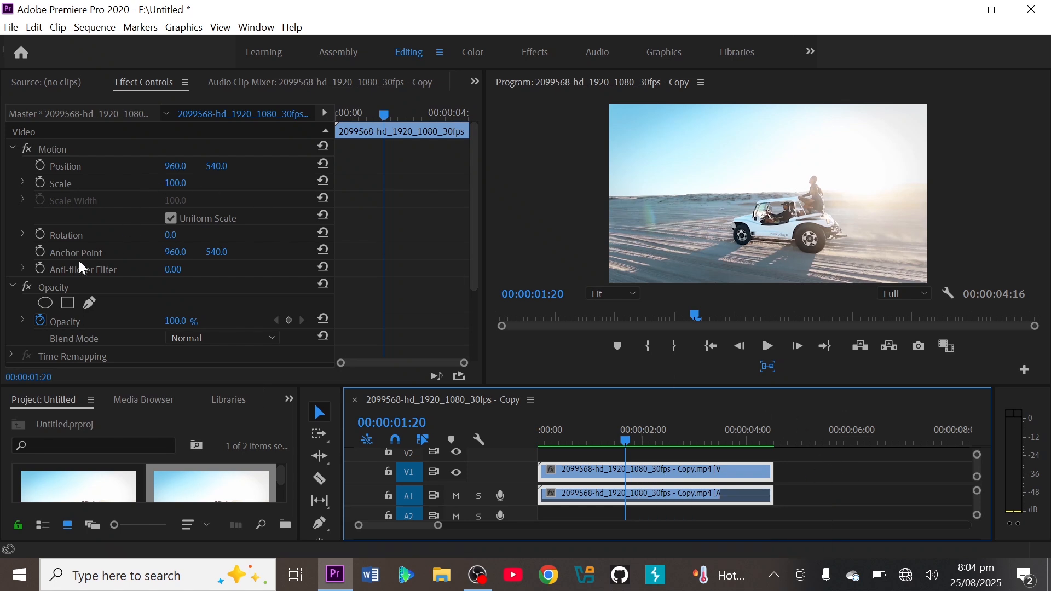
{"action": "left_click_drag", "start_coordinate": [386, 119], "coordinate": [337, 116]}
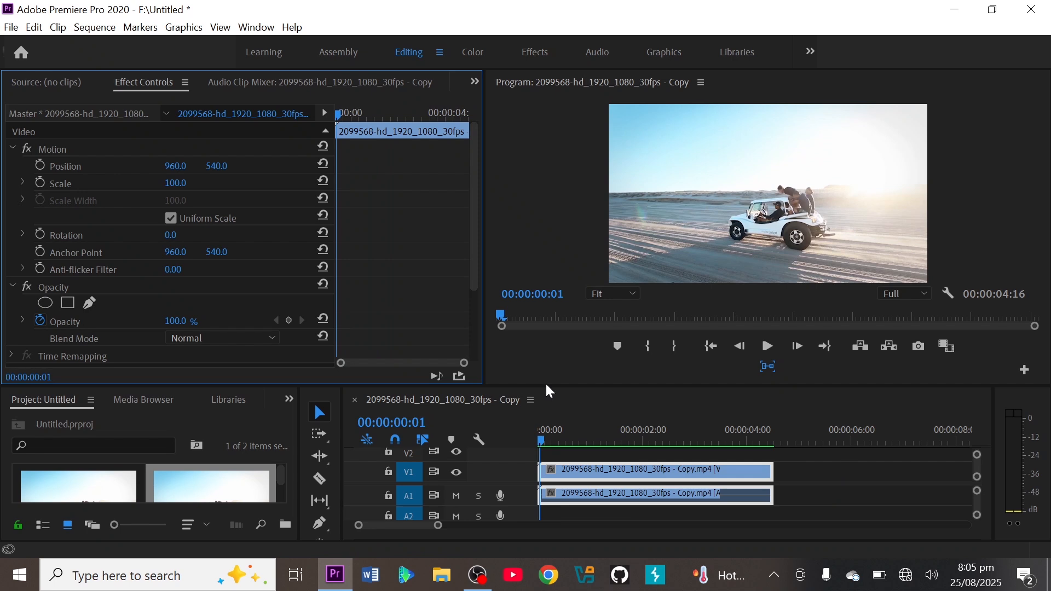
Give the lower panels more height, show the effects library and search it for the Gaussian effect.
{"action": "left_click_drag", "start_coordinate": [549, 385], "coordinate": [570, 346]}
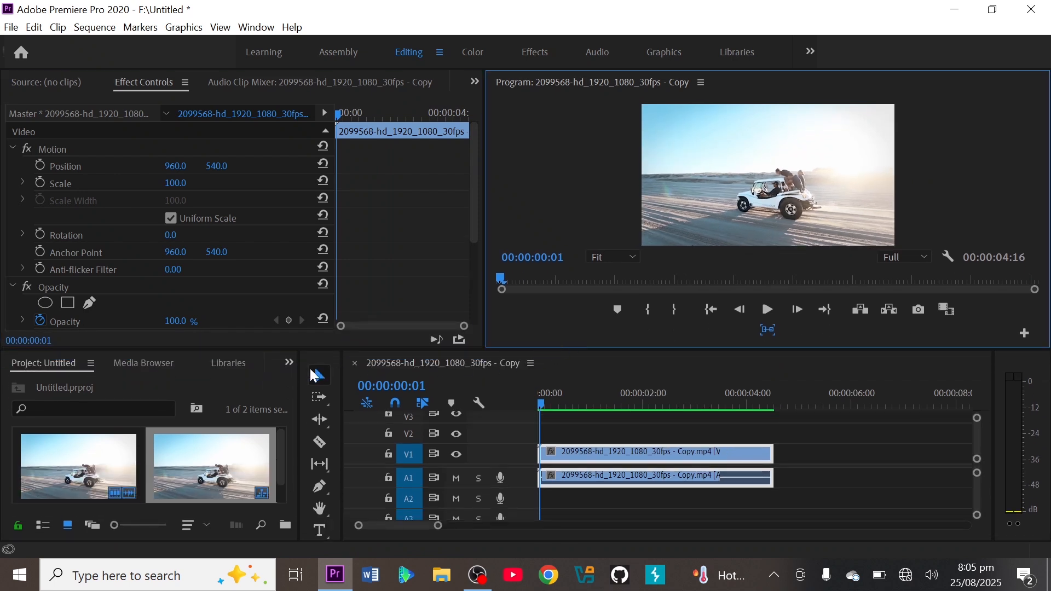
{"action": "left_click", "coordinate": [289, 363]}
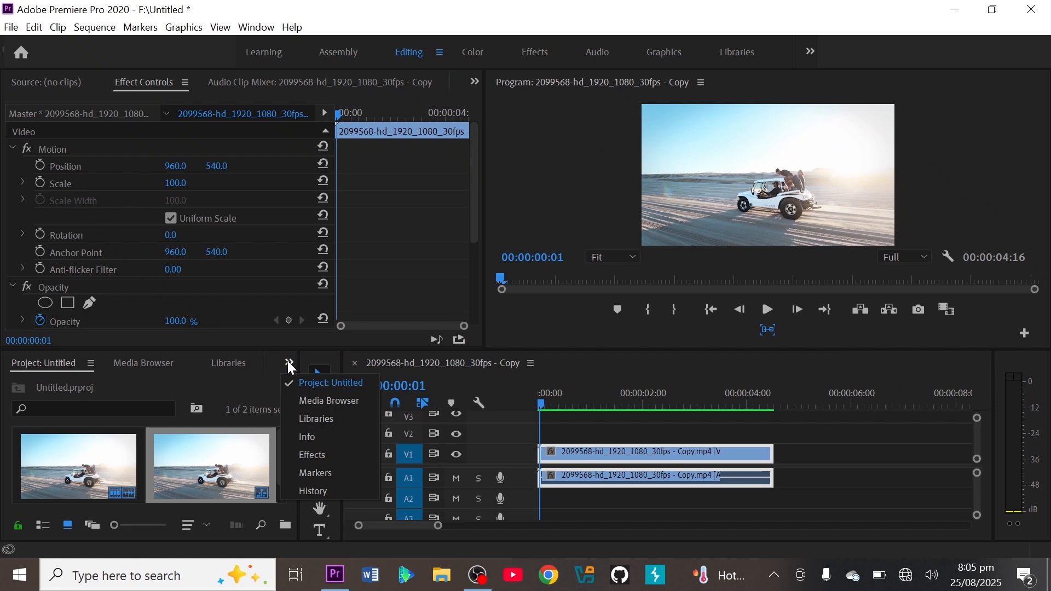
{"action": "left_click", "coordinate": [312, 456]}
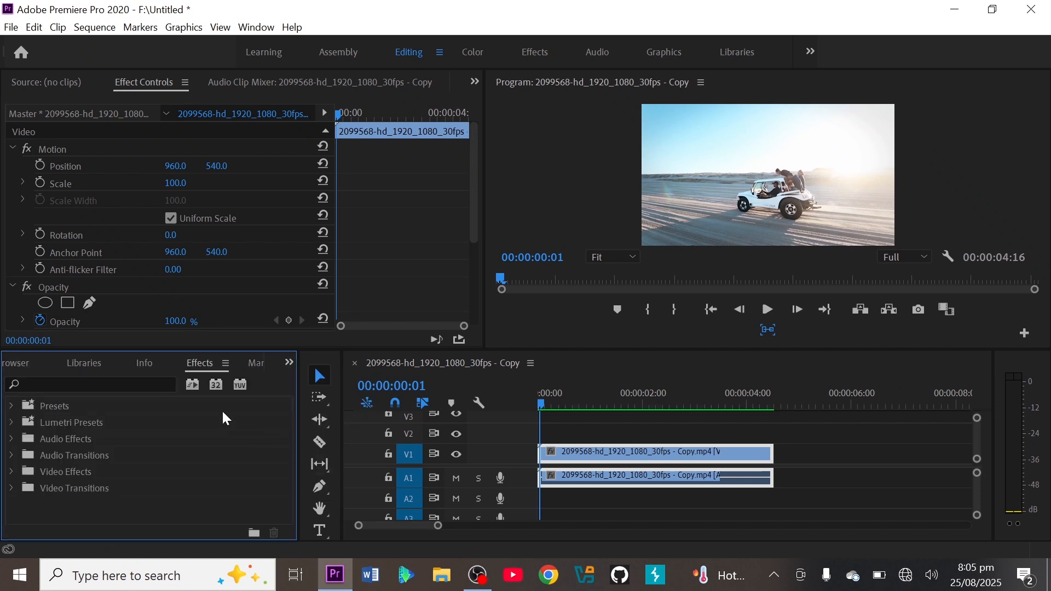
{"action": "left_click", "coordinate": [113, 385]}
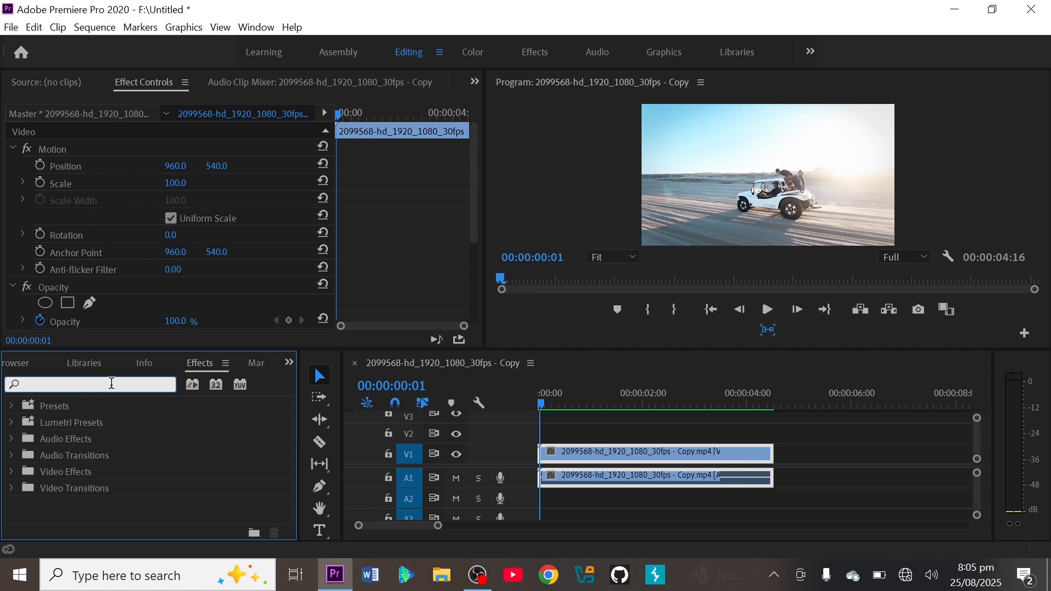
{"action": "type", "text": "g"}
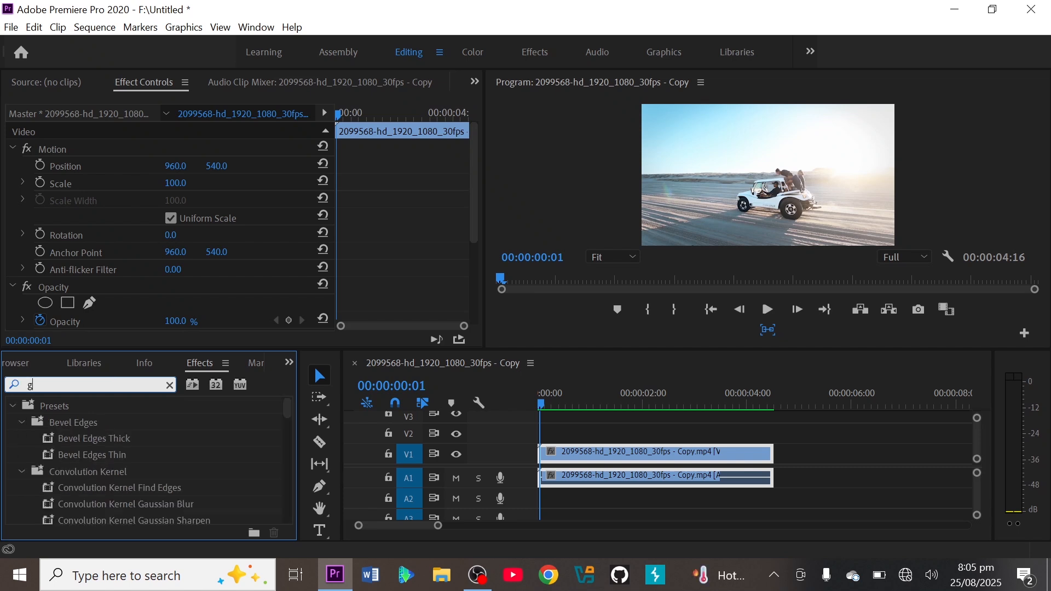
{"action": "type", "text": "au"}
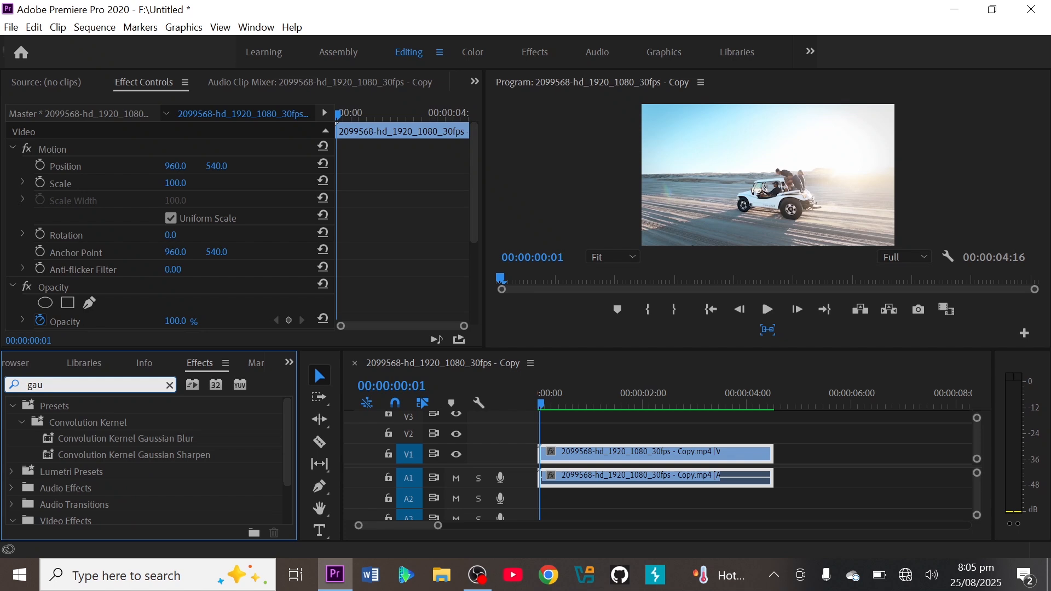
{"action": "type", "text": "ssiaaa"}
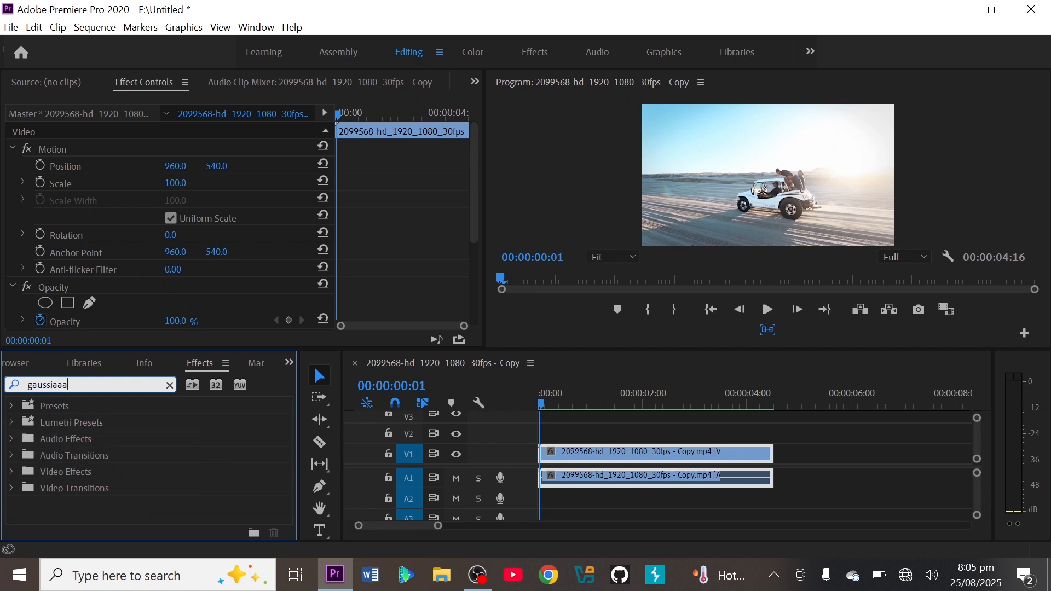
{"action": "key", "text": "Return"}
{"action": "key", "text": "Return"}
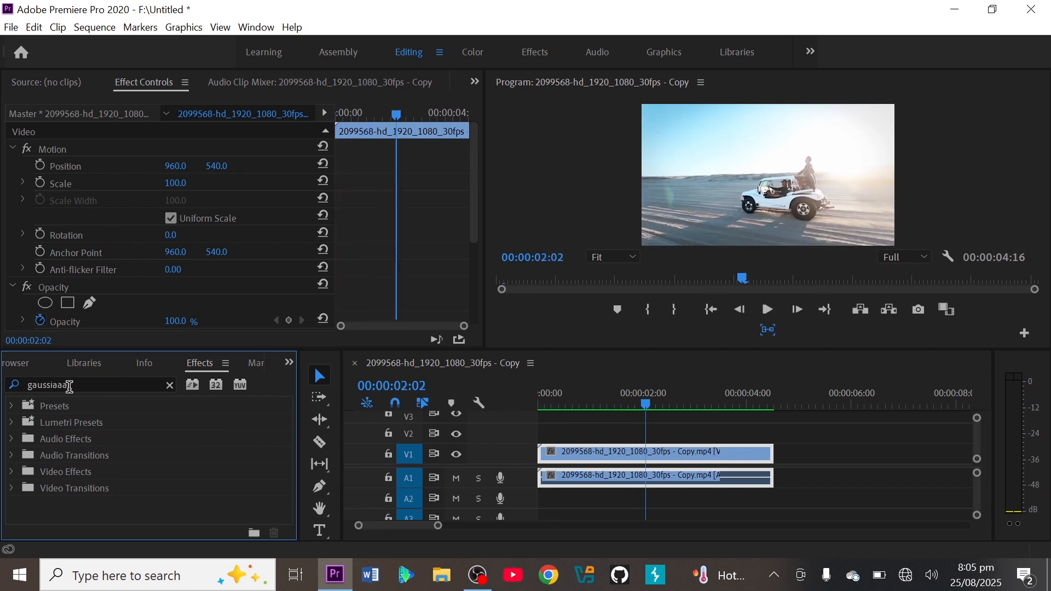
Correct the effects search to "gaussia" and apply the Gaussian Blur video effect to the car clip on V1.
{"action": "left_click", "coordinate": [69, 387]}
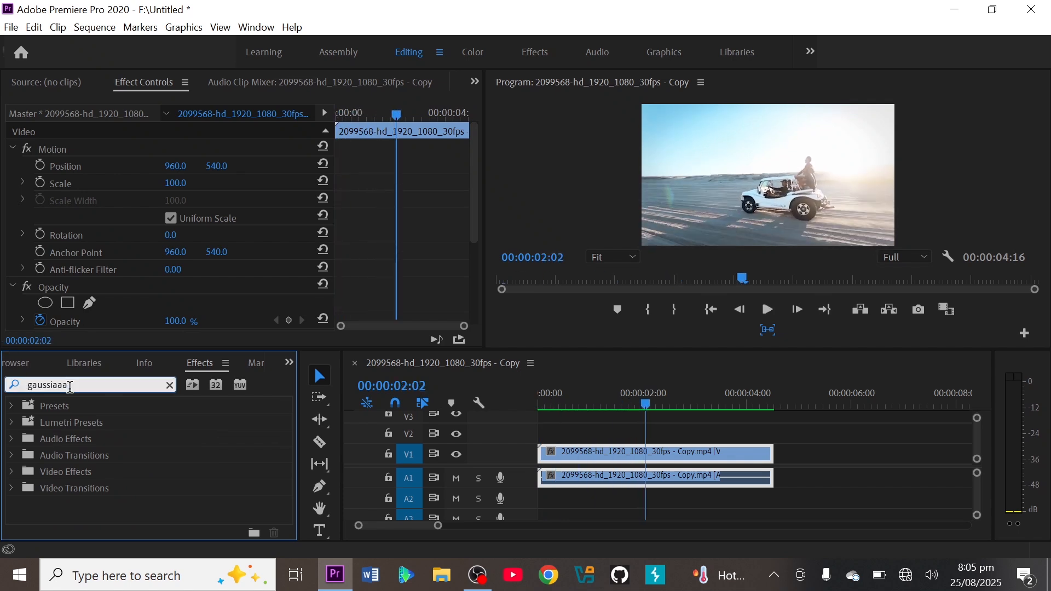
{"action": "key", "text": "BackSpace"}
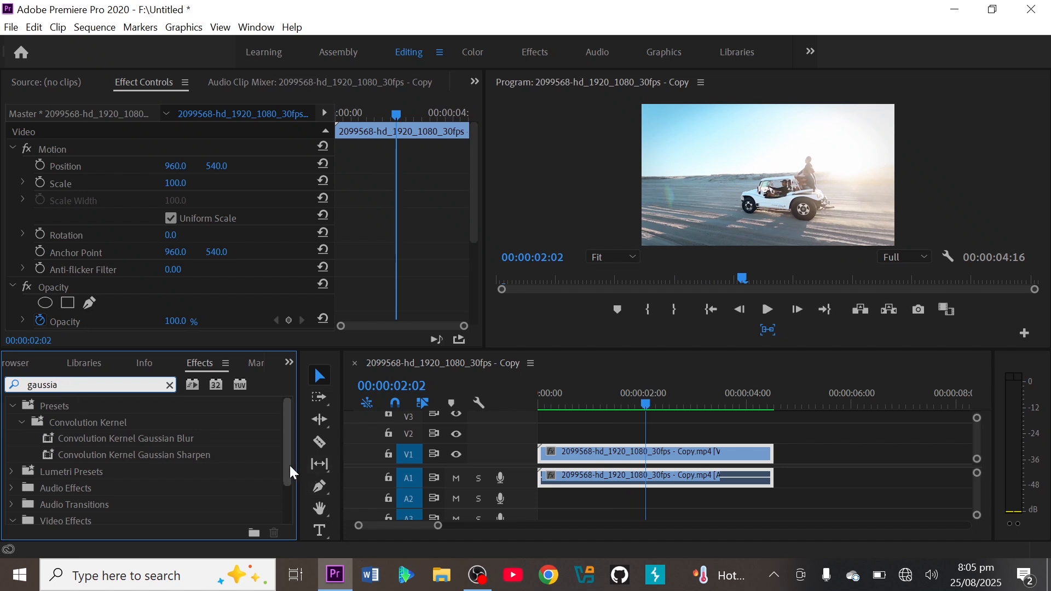
{"action": "left_click_drag", "start_coordinate": [290, 465], "coordinate": [287, 510]}
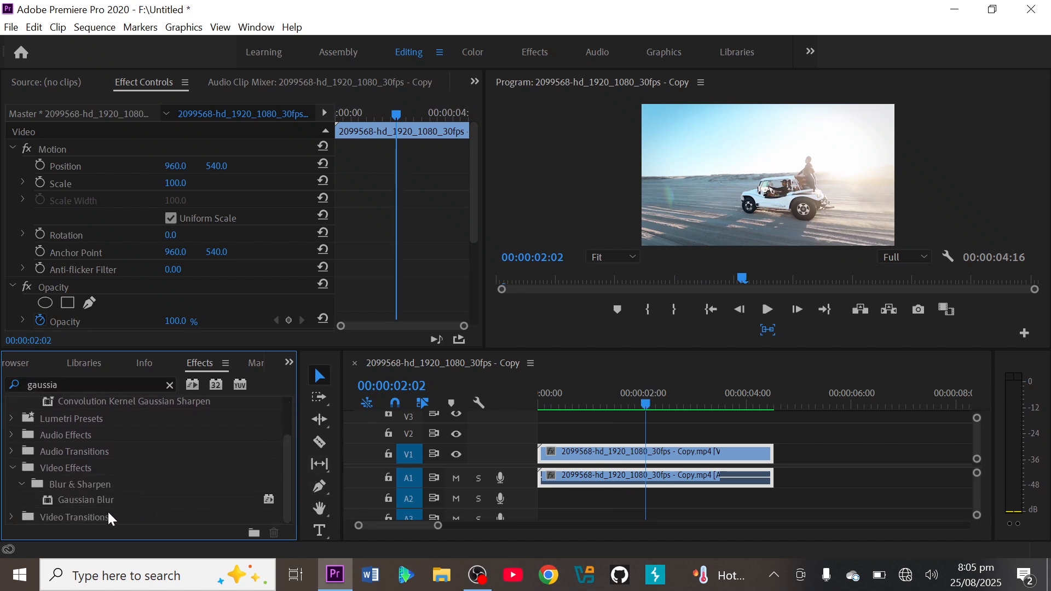
{"action": "left_click_drag", "start_coordinate": [83, 498], "coordinate": [685, 456]}
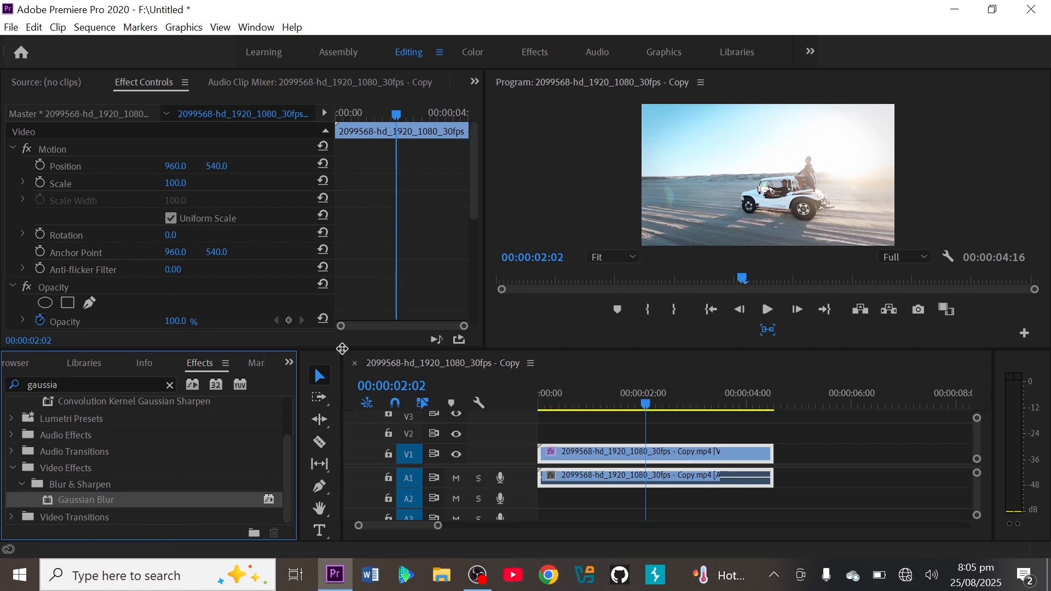
Enlarge the effect settings and preview area, and collapse the Motion and Opacity groups while keeping Gaussian Blur expanded.
{"action": "left_click_drag", "start_coordinate": [348, 351], "coordinate": [343, 466]}
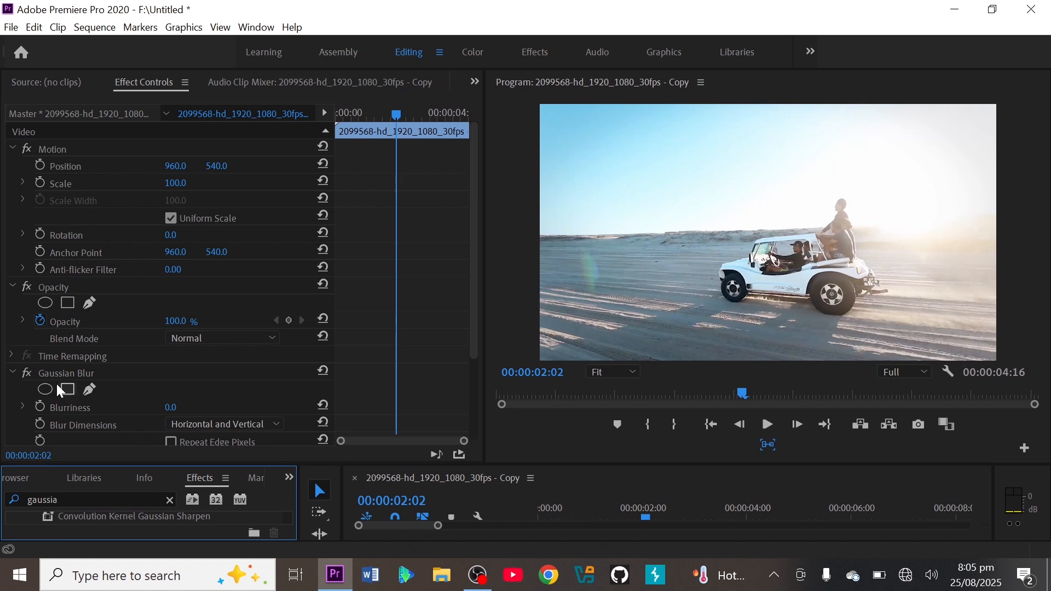
{"action": "left_click", "coordinate": [13, 374]}
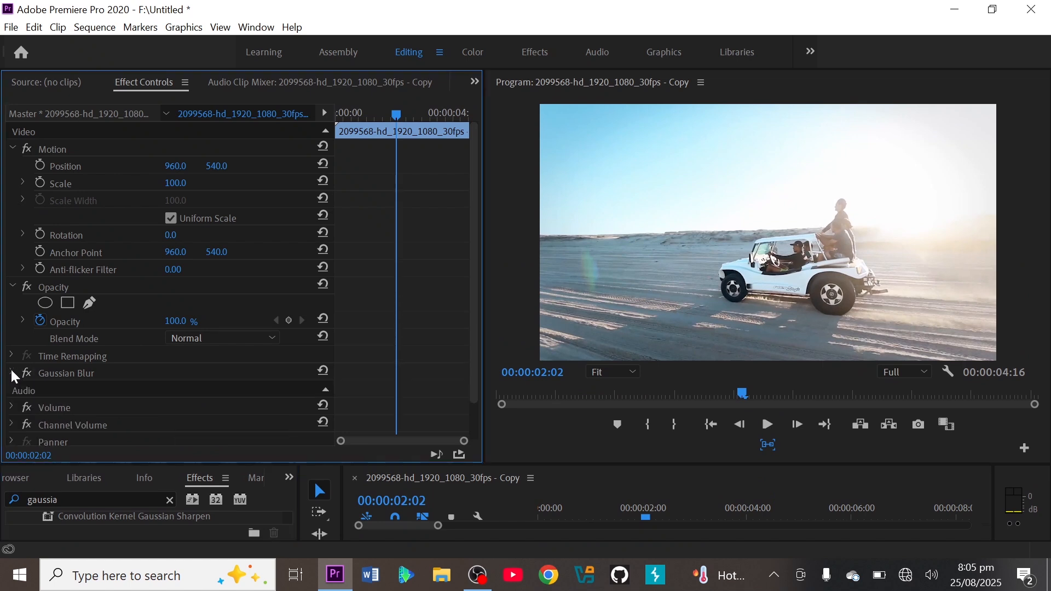
{"action": "left_click", "coordinate": [13, 374]}
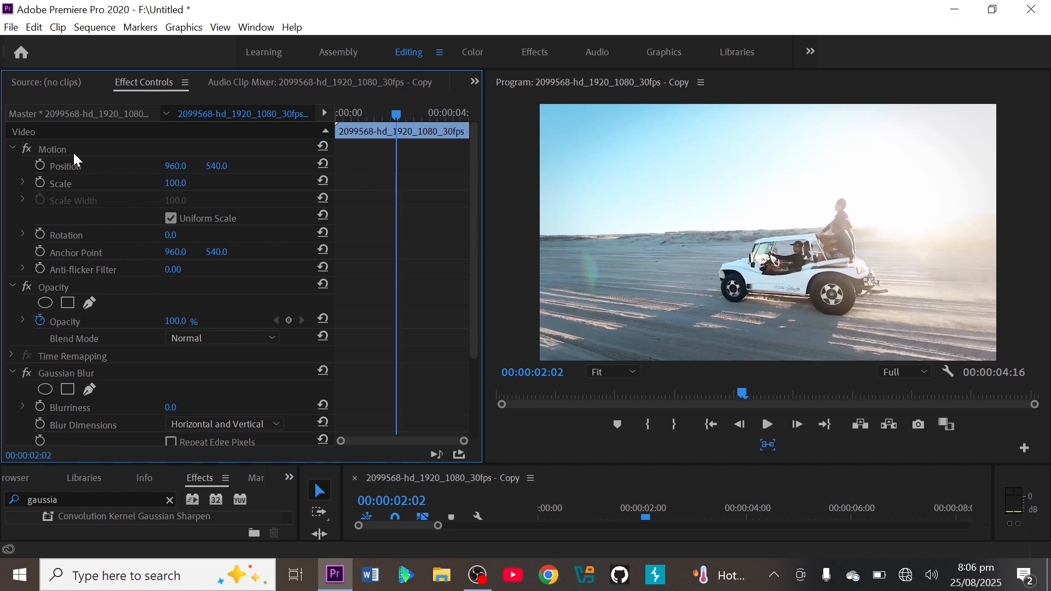
{"action": "left_click", "coordinate": [12, 147]}
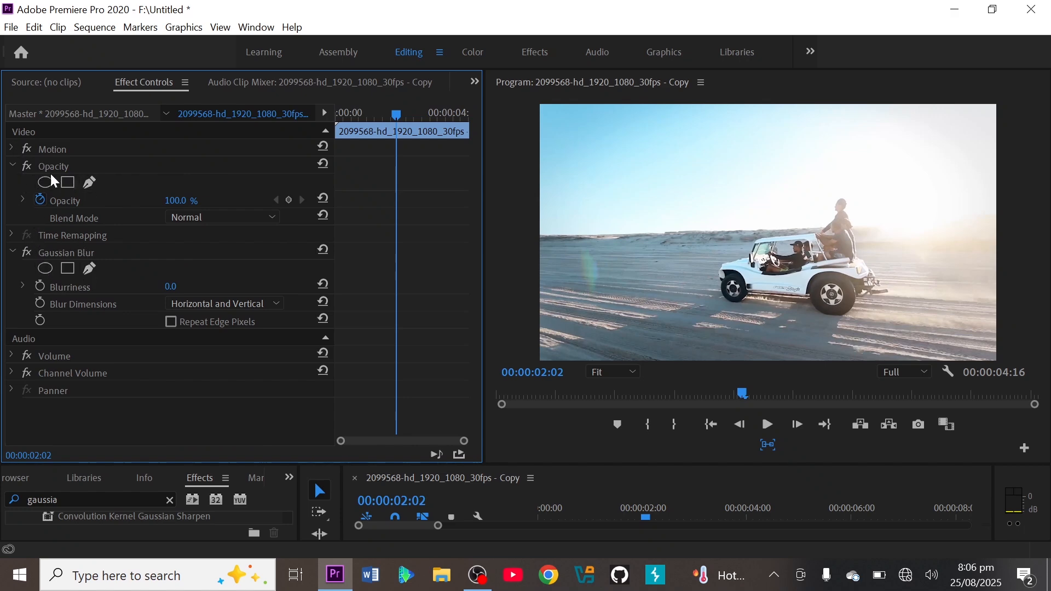
{"action": "left_click", "coordinate": [13, 166]}
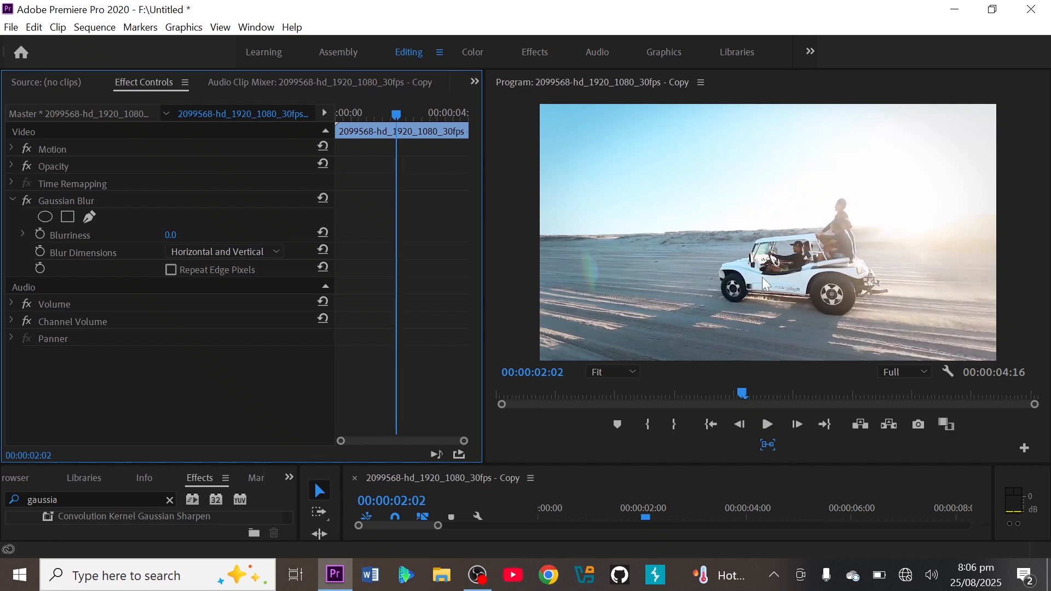
Add a four-point polygon mask to the Gaussian Blur, move it over the car and stretch its lower corners below the wheels.
{"action": "left_click", "coordinate": [68, 219]}
{"action": "left_click", "coordinate": [791, 245]}
{"action": "left_click_drag", "start_coordinate": [790, 245], "coordinate": [828, 218]}
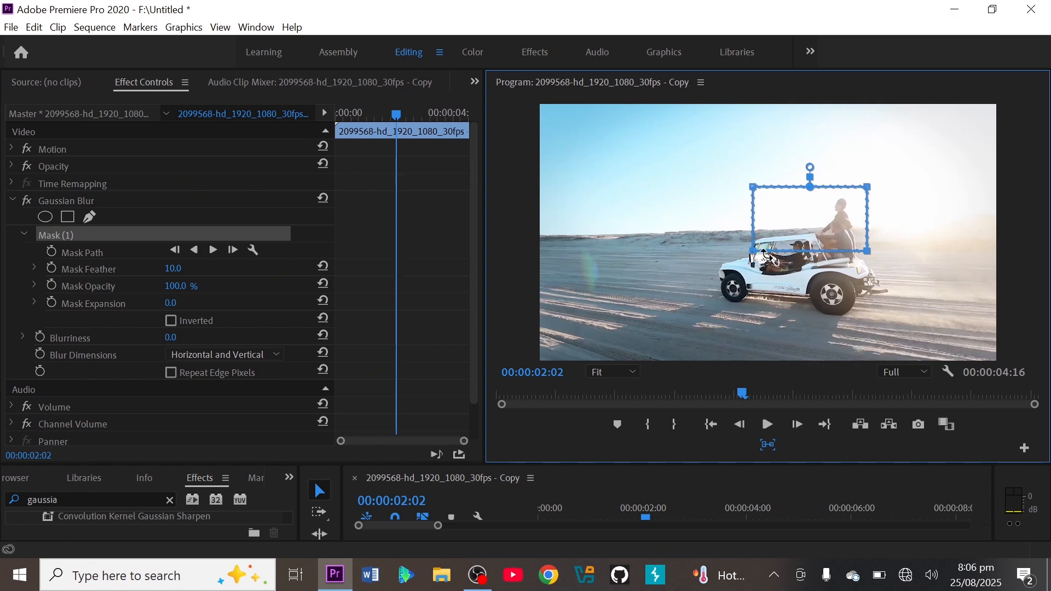
{"action": "left_click_drag", "start_coordinate": [753, 250], "coordinate": [693, 316]}
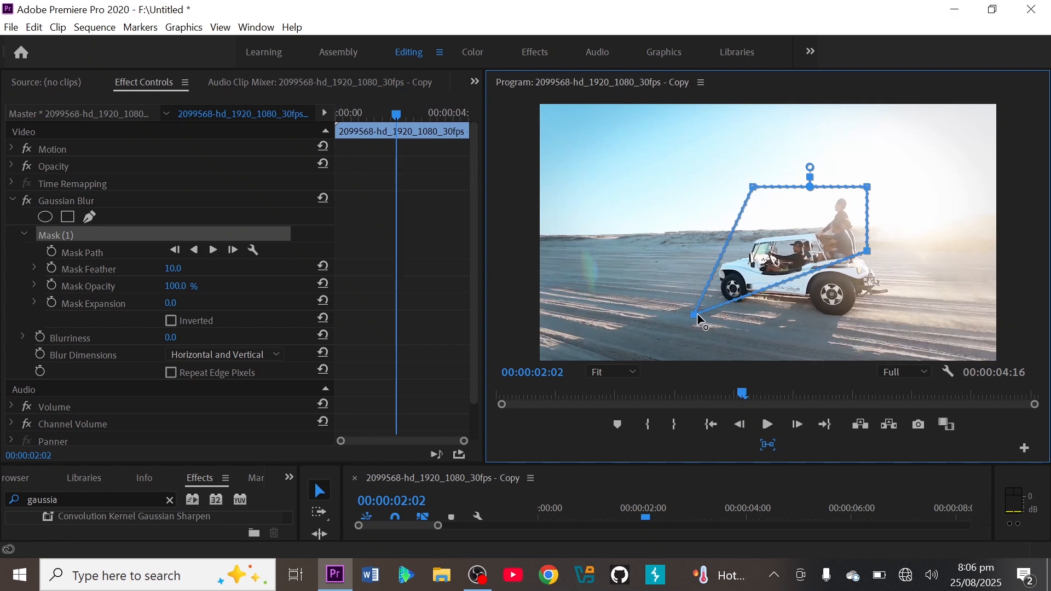
{"action": "left_click_drag", "start_coordinate": [873, 266], "coordinate": [896, 322]}
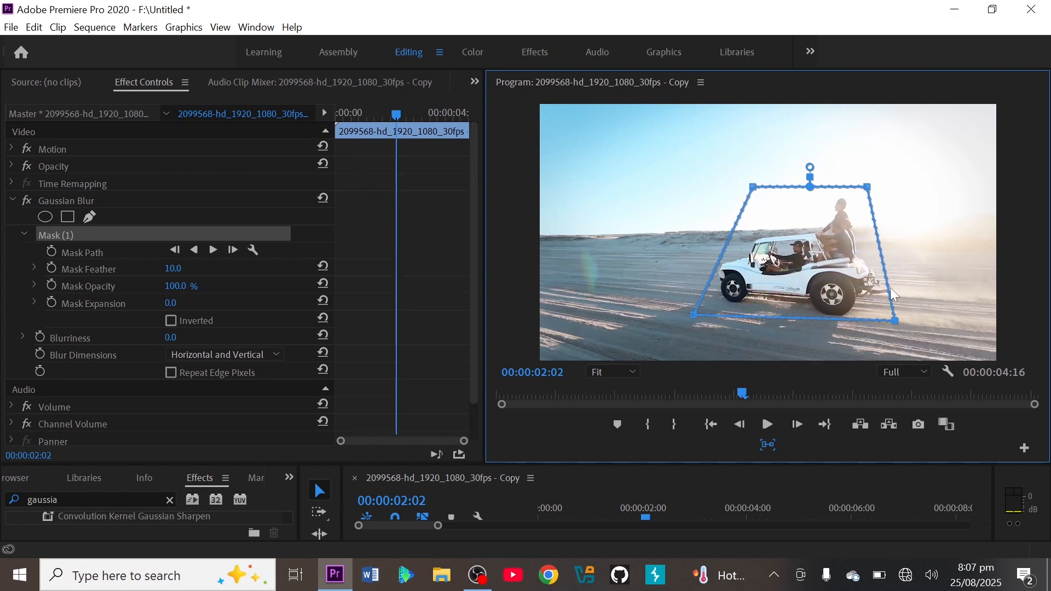
Add points on the mask's sides and pull its upper corners closer to the car and the standing passenger.
{"action": "left_click_drag", "start_coordinate": [888, 286], "coordinate": [898, 286]}
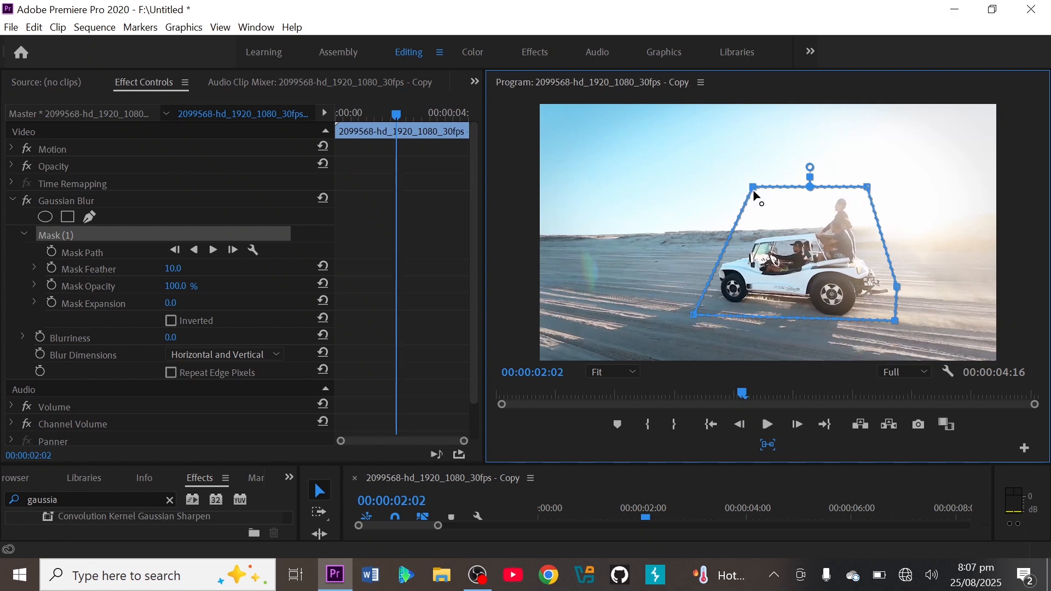
{"action": "left_click_drag", "start_coordinate": [753, 188], "coordinate": [763, 212]}
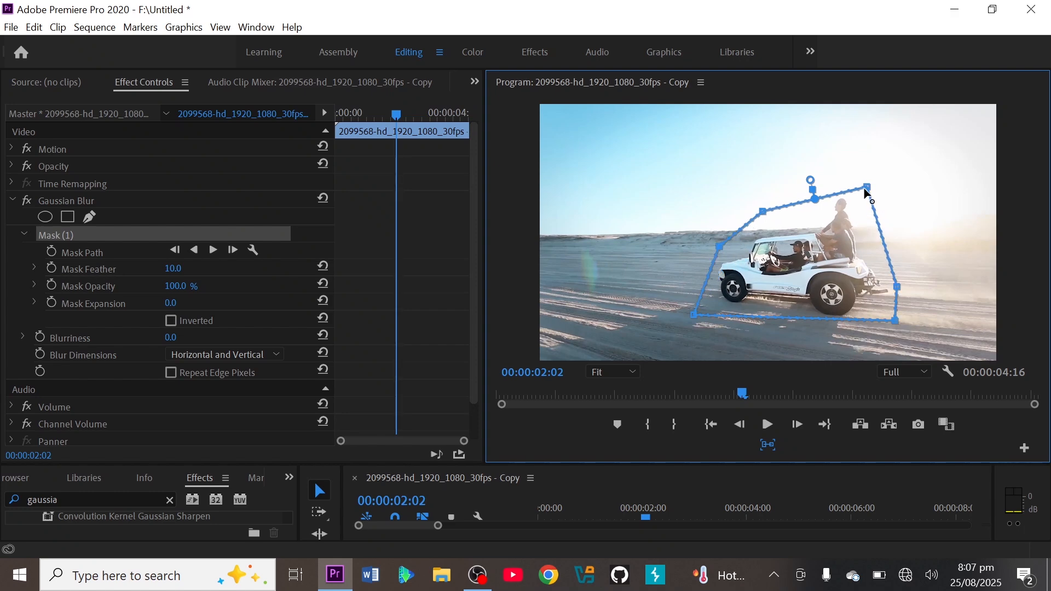
{"action": "left_click_drag", "start_coordinate": [869, 189], "coordinate": [858, 188]}
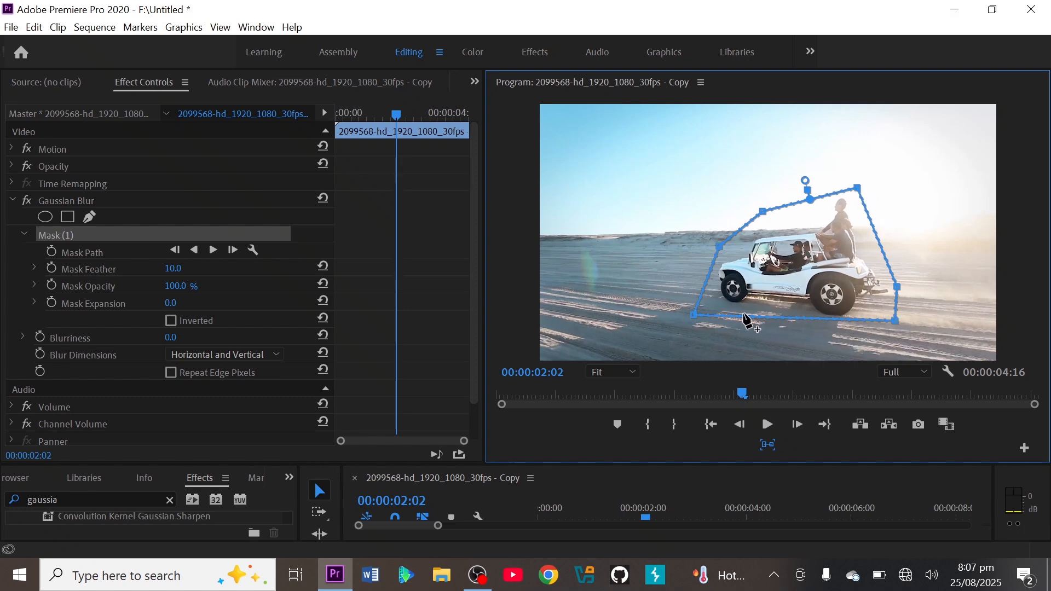
Add points along the mask's lower edge and tighten its remaining outline around the wheels, hood and rear passenger.
{"action": "left_click", "coordinate": [729, 316]}
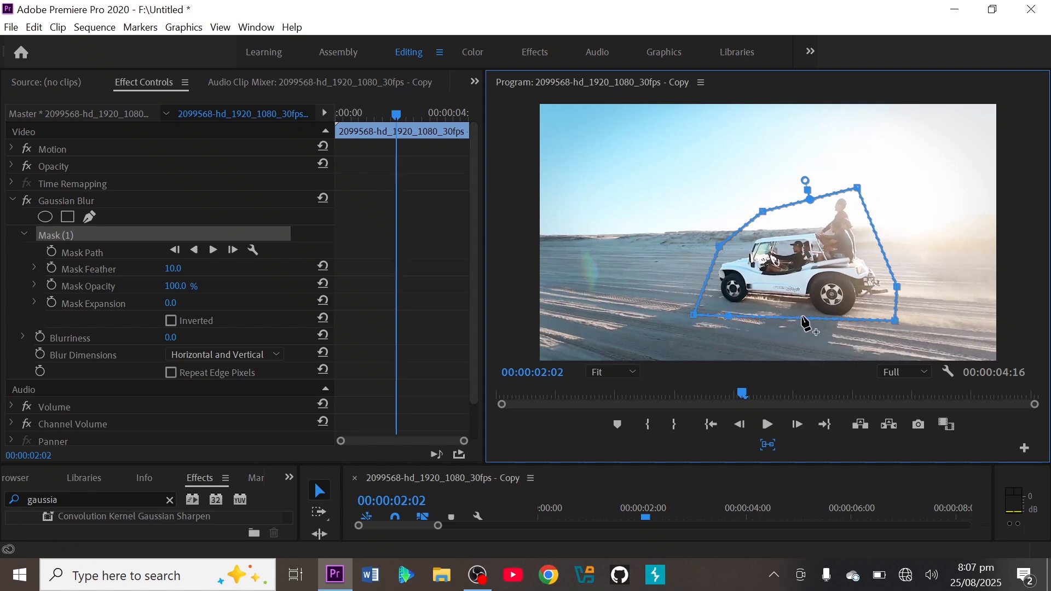
{"action": "left_click_drag", "start_coordinate": [803, 316], "coordinate": [806, 310]}
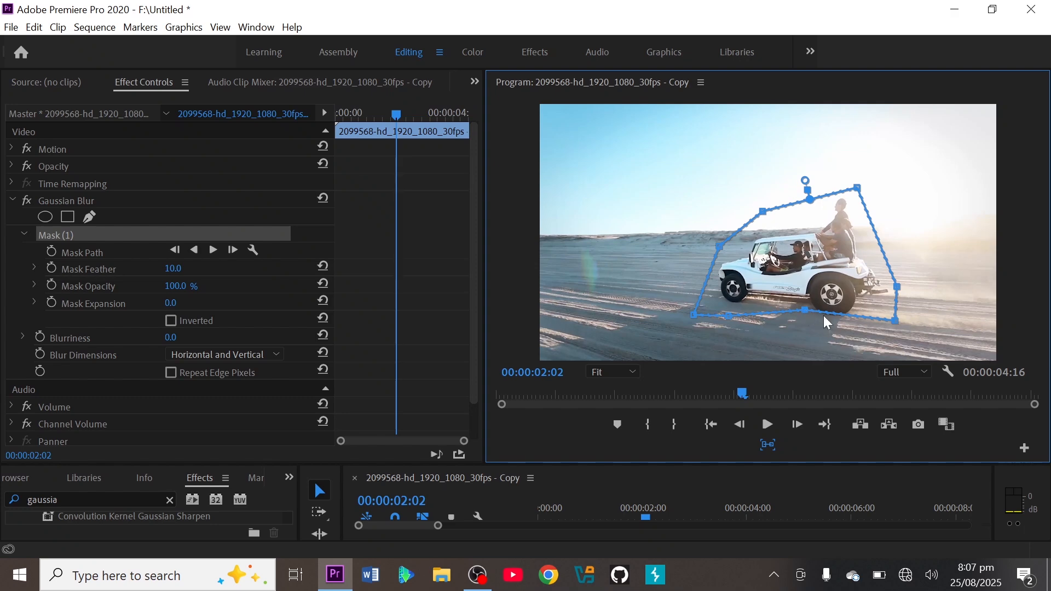
{"action": "left_click", "coordinate": [832, 313]}
{"action": "left_click", "coordinate": [828, 322]}
{"action": "left_click_drag", "start_coordinate": [734, 313], "coordinate": [737, 306]}
{"action": "left_click_drag", "start_coordinate": [895, 322], "coordinate": [885, 313]}
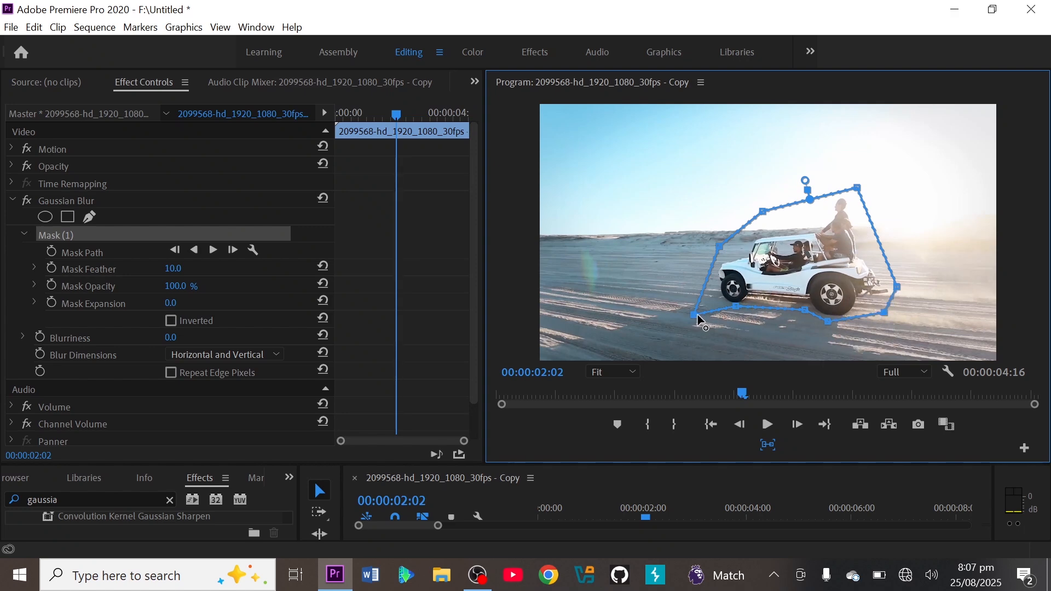
{"action": "left_click_drag", "start_coordinate": [695, 315], "coordinate": [710, 307]}
{"action": "left_click_drag", "start_coordinate": [763, 213], "coordinate": [775, 225]}
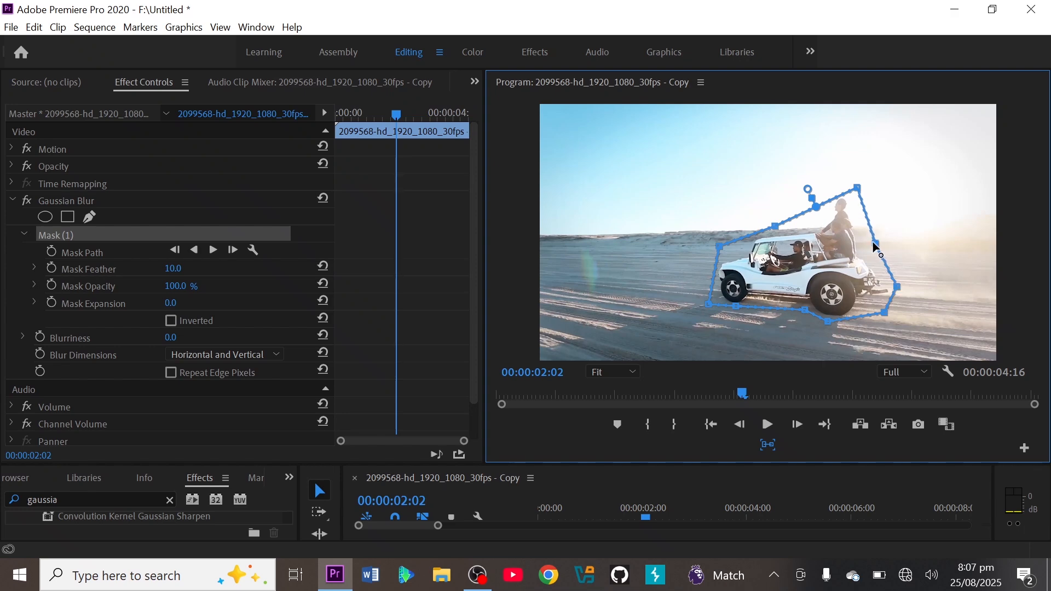
{"action": "left_click_drag", "start_coordinate": [880, 244], "coordinate": [873, 243]}
Set the Gaussian Blur's Blurriness to 89.0.
{"action": "left_click", "coordinate": [173, 338]}
{"action": "left_click", "coordinate": [223, 337]}
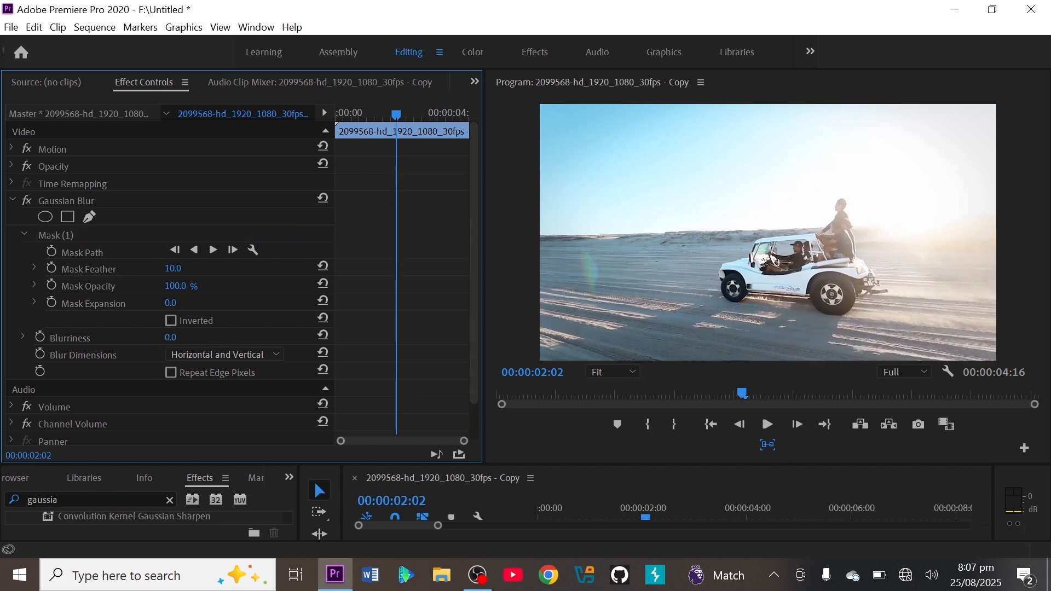
{"action": "left_click_drag", "start_coordinate": [170, 338], "coordinate": [210, 337]}
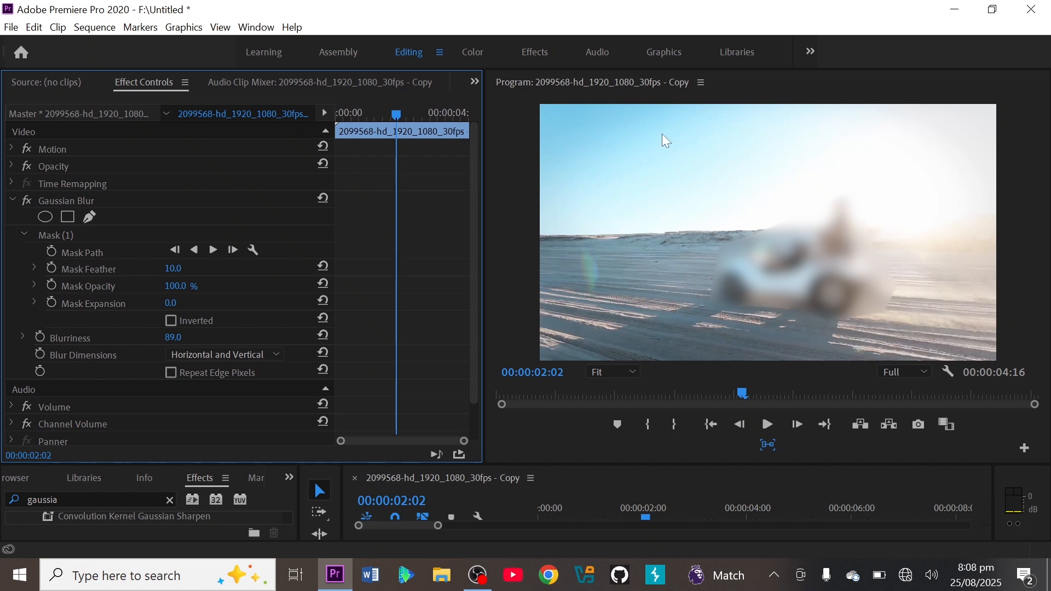
Play the clip from 00:00:00:00 to check the masked blur over the moving car.
{"action": "left_click_drag", "start_coordinate": [396, 114], "coordinate": [322, 114]}
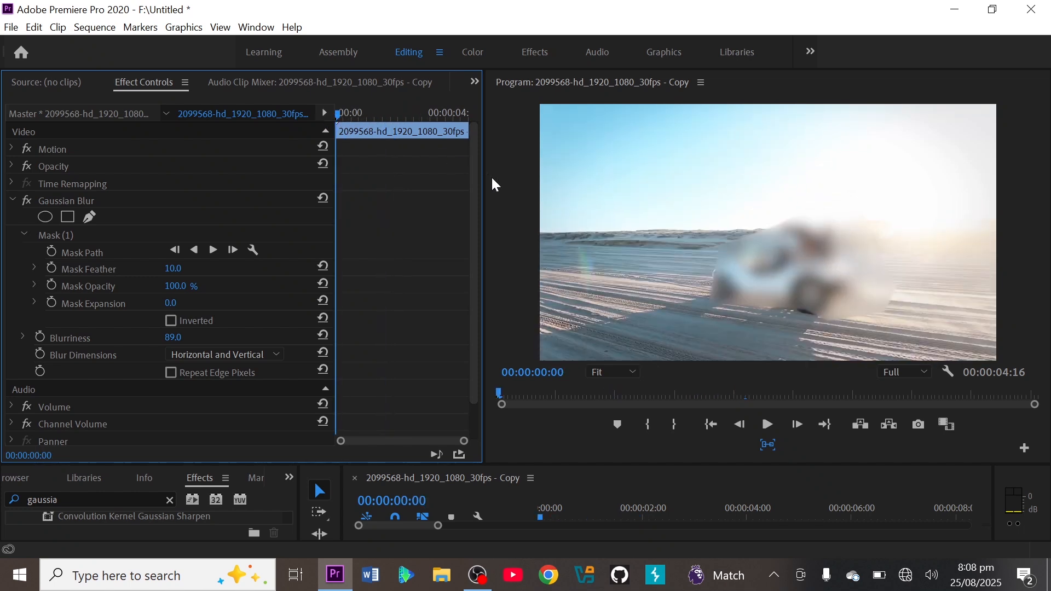
{"action": "key", "text": "space"}
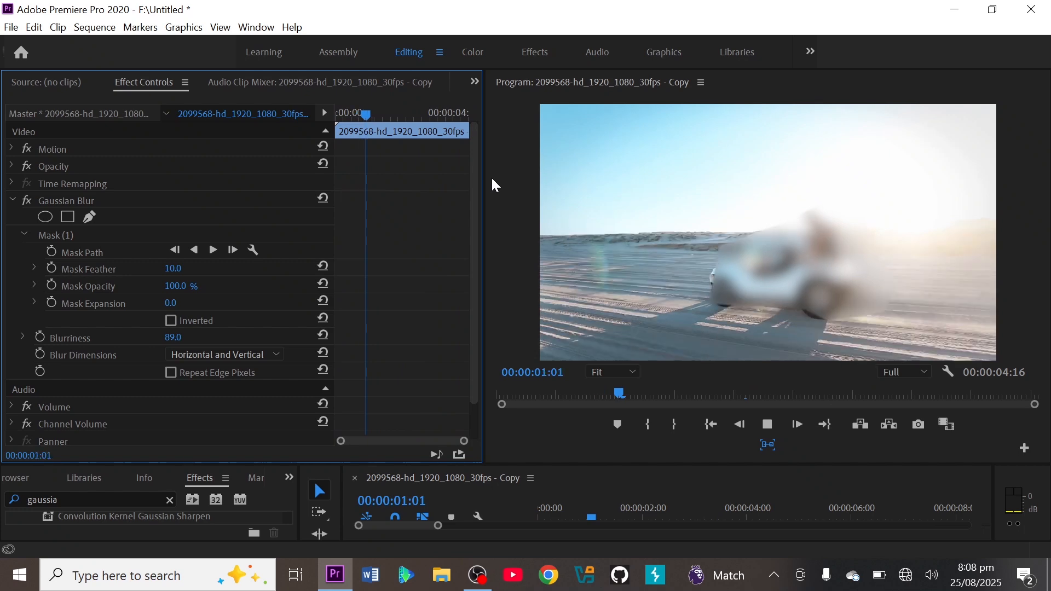
Replay the clip from 00:00:00:00 to compare the untracked mask with the car's movement.
{"action": "key", "text": "space"}
{"action": "left_click_drag", "start_coordinate": [374, 115], "coordinate": [329, 122]}
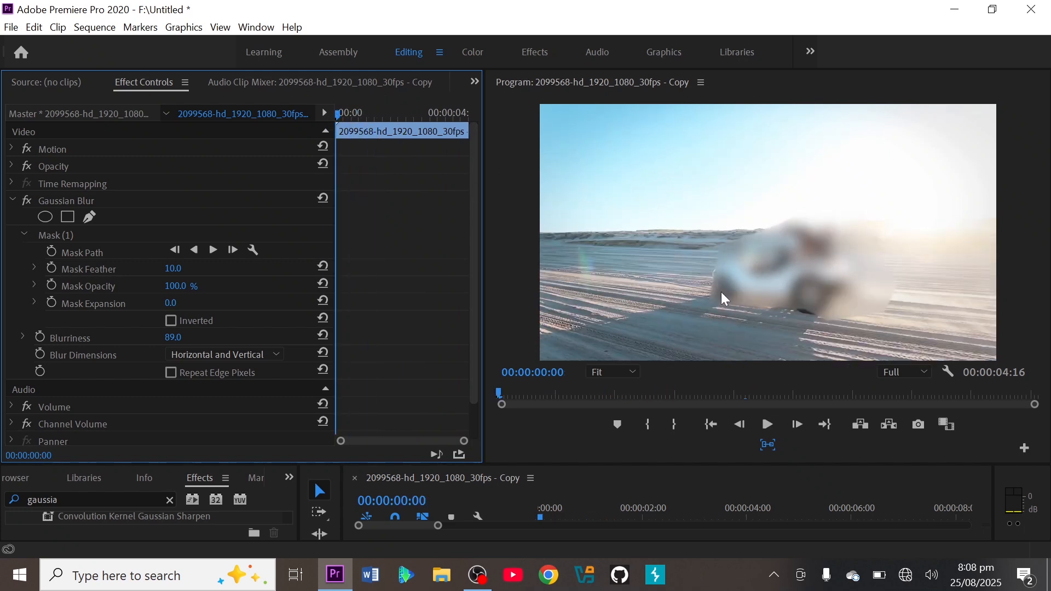
{"action": "key", "text": "space"}
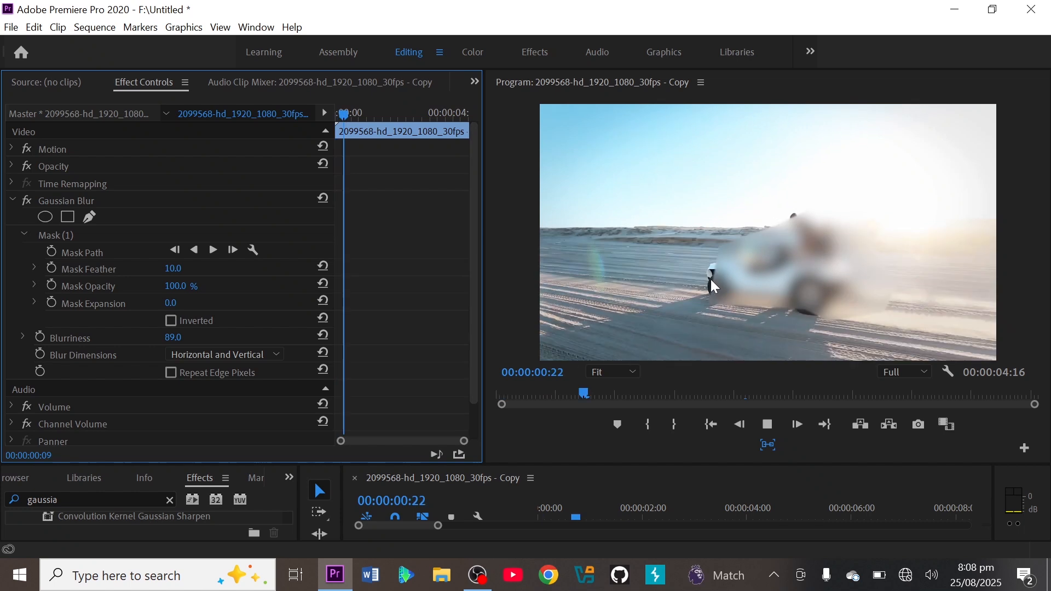
{"action": "key", "text": "space"}
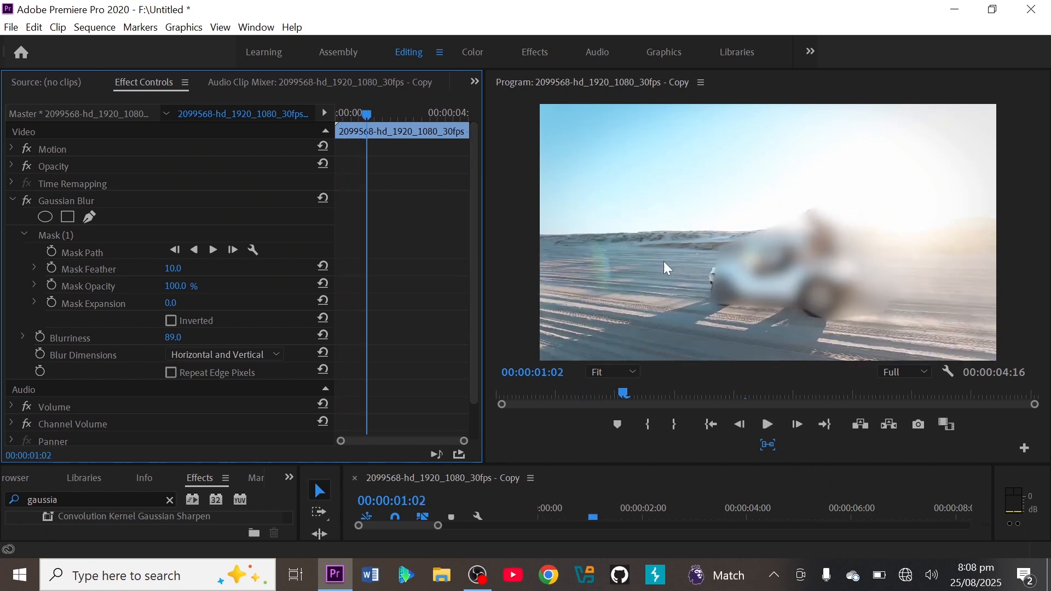
Track the mask path forward from the start of the clip and play back the tracked blur.
{"action": "left_click_drag", "start_coordinate": [363, 114], "coordinate": [321, 104]}
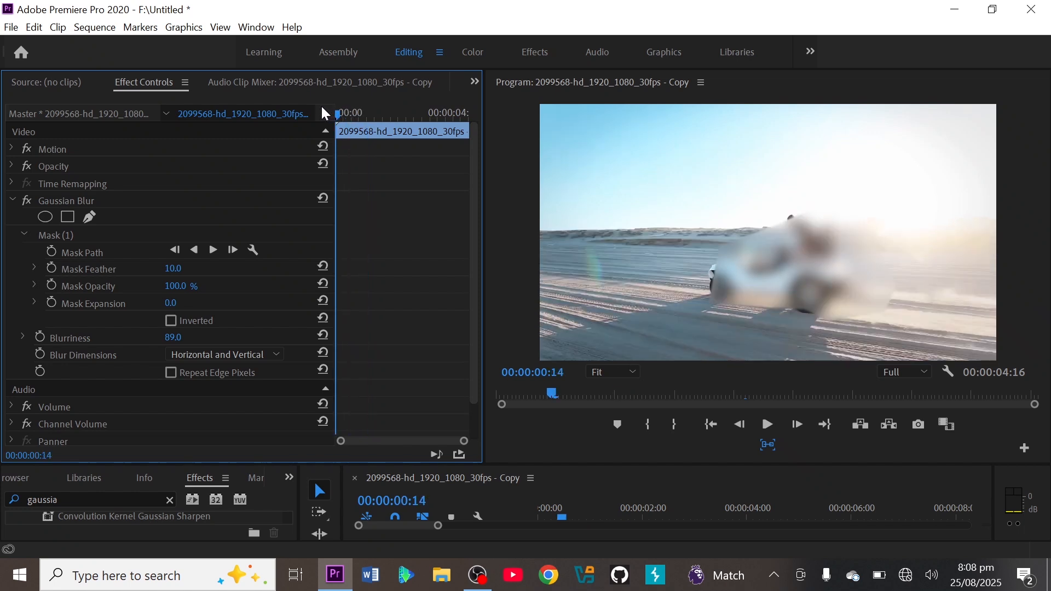
{"action": "left_click", "coordinate": [211, 249]}
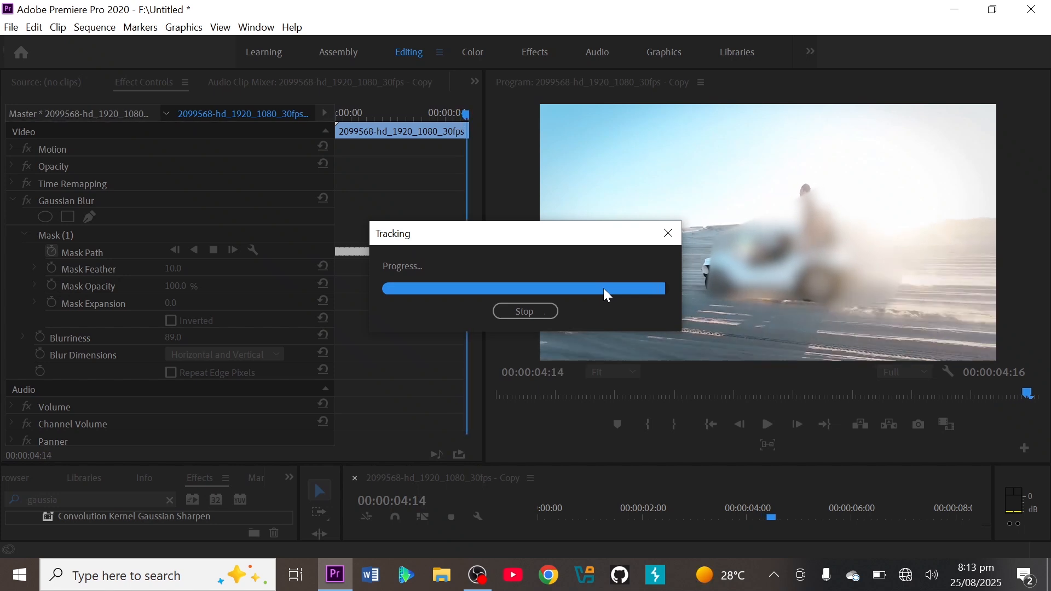
{"action": "left_click", "coordinate": [767, 425]}
{"action": "left_click", "coordinate": [768, 425]}
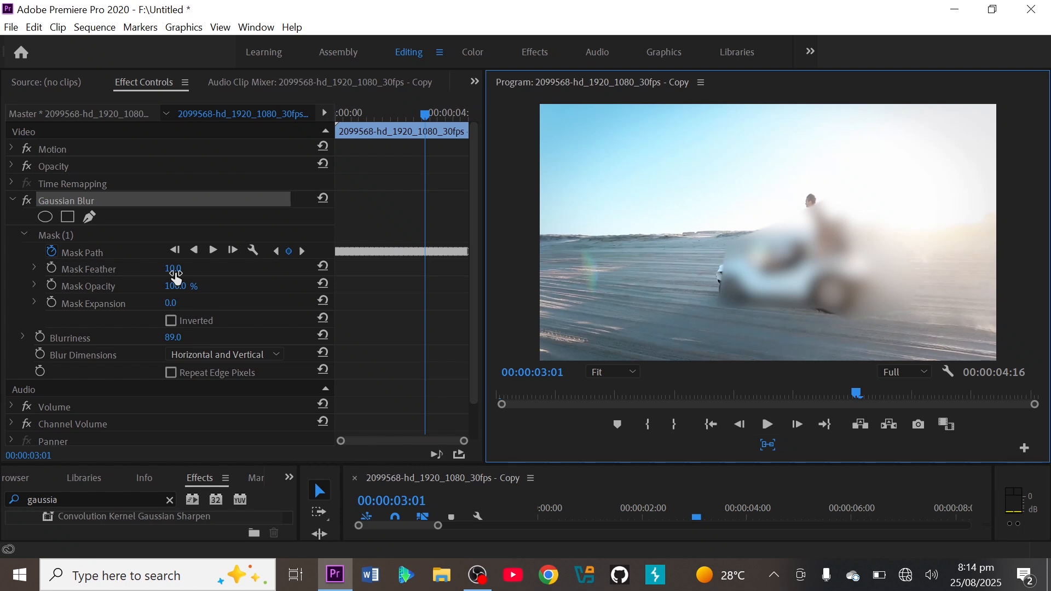
Set the Mask Feather to 0.0, and try a Mask Opacity of 22.0 % before restoring it to 100.0 %.
{"action": "mouse_move", "coordinate": [170, 271]}
{"action": "left_mouse_down"}
{"action": "mouse_move", "coordinate": [364, 271]}
{"action": "mouse_move", "coordinate": [164, 271]}
{"action": "left_mouse_up"}
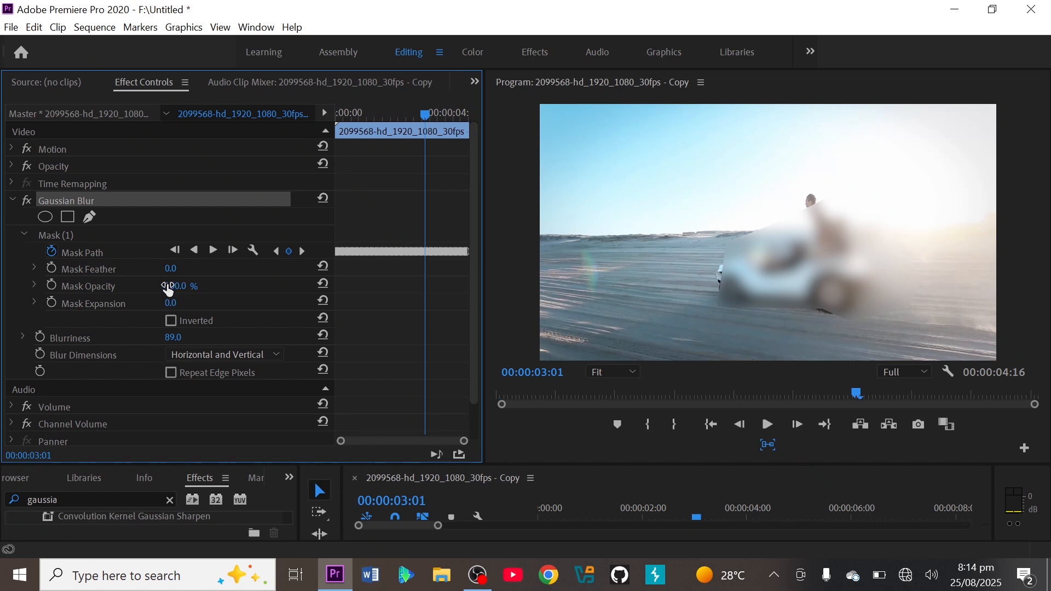
{"action": "mouse_move", "coordinate": [168, 287]}
{"action": "left_mouse_down"}
{"action": "mouse_move", "coordinate": [124, 287]}
{"action": "mouse_move", "coordinate": [169, 286]}
{"action": "left_mouse_up"}
{"action": "left_click_drag", "start_coordinate": [174, 286], "coordinate": [147, 285]}
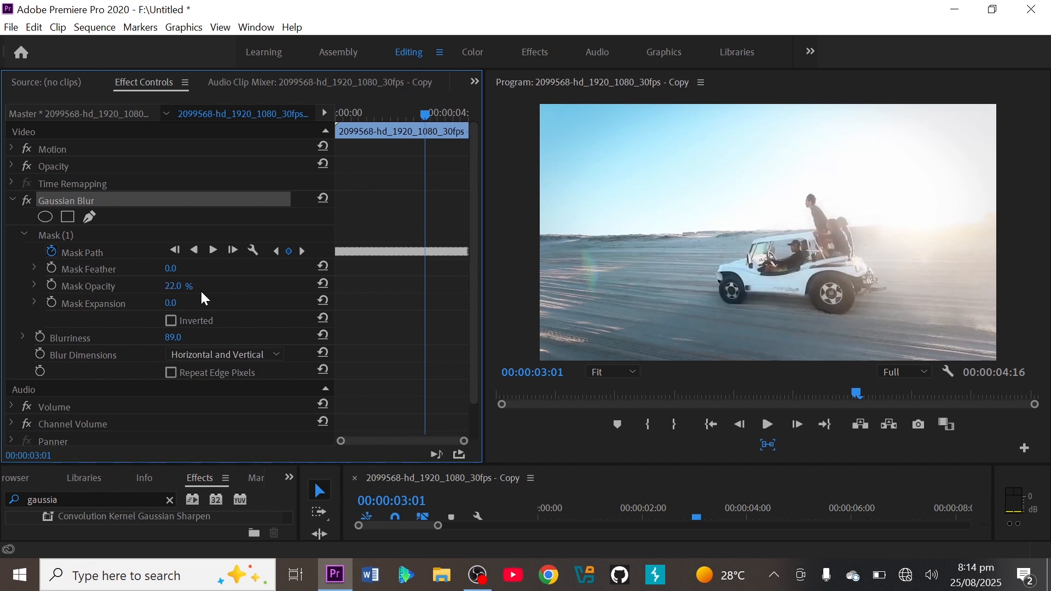
{"action": "left_click_drag", "start_coordinate": [165, 285], "coordinate": [189, 286]}
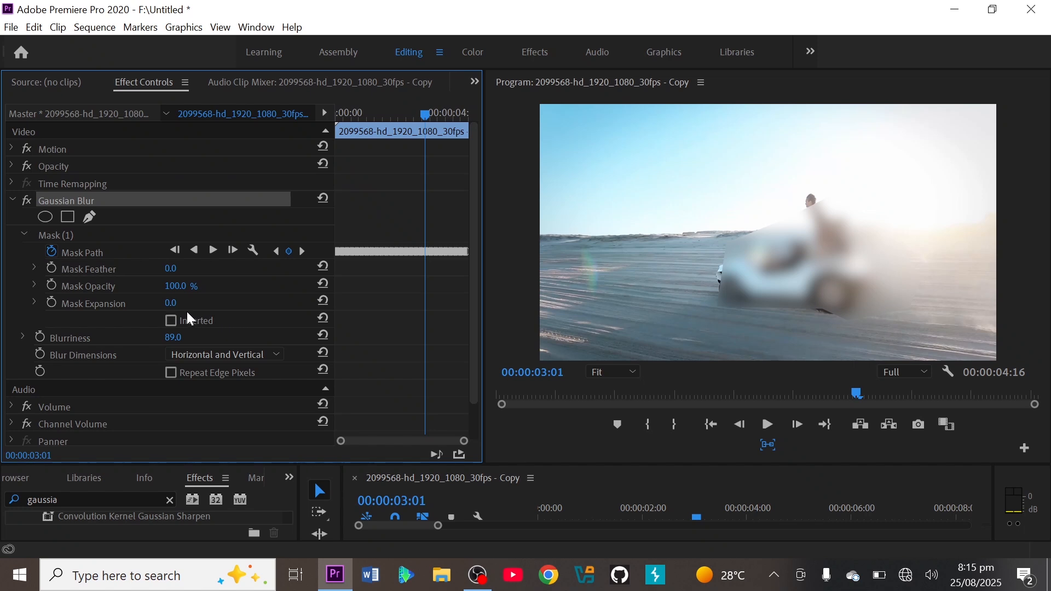
Set the Mask Expansion to 56.0 and the Mask Feather to 71.0.
{"action": "left_click", "coordinate": [170, 303]}
{"action": "type", "text": "33"}
{"action": "key", "text": "Return"}
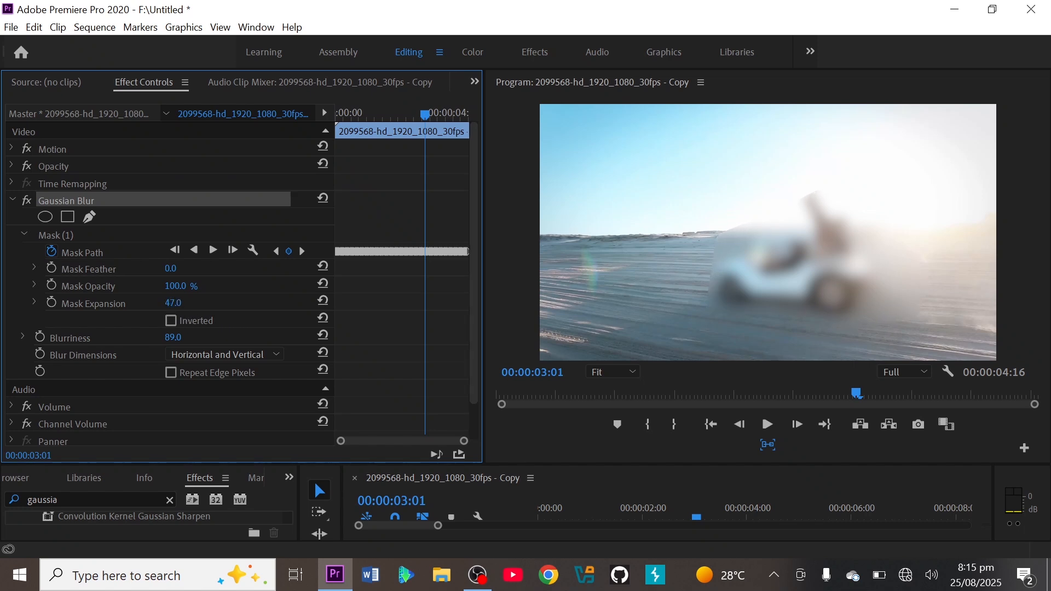
{"action": "left_click_drag", "start_coordinate": [174, 303], "coordinate": [211, 294]}
{"action": "left_click", "coordinate": [170, 268]}
{"action": "type", "text": "42"}
{"action": "key", "text": "Return"}
Play the clip from 00:00:00:26 to check the expanded, feathered blur over the car.
{"action": "left_click", "coordinate": [858, 396]}
{"action": "left_click_drag", "start_coordinate": [857, 396], "coordinate": [606, 394]}
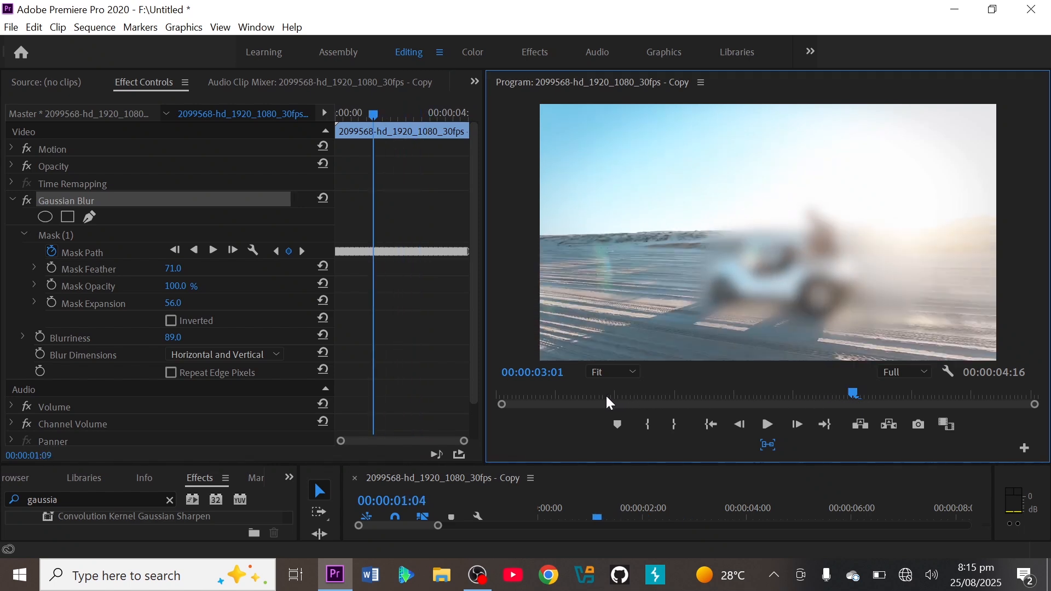
{"action": "left_click", "coordinate": [768, 424]}
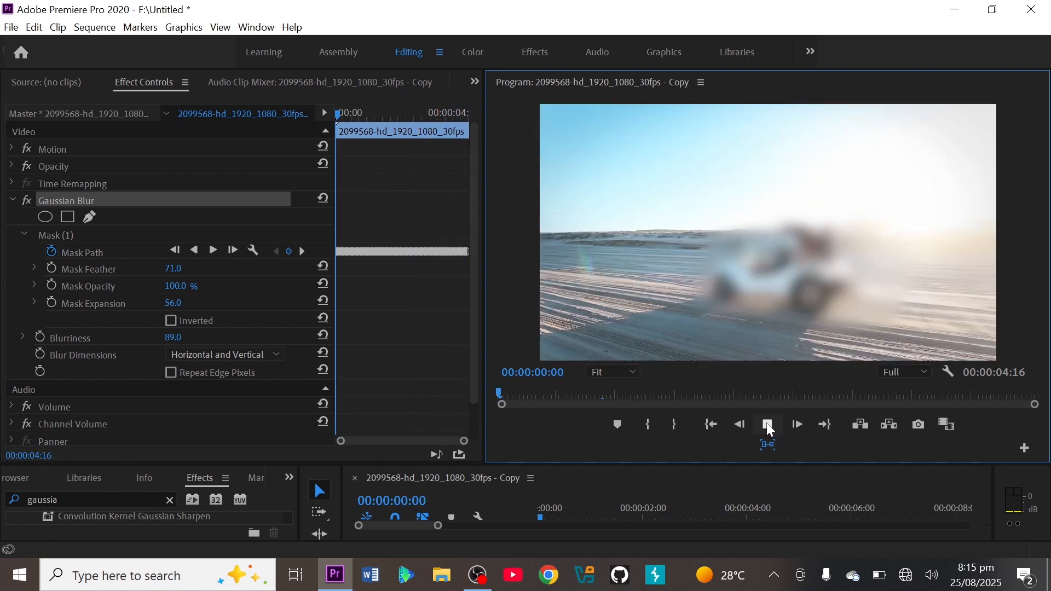
{"action": "left_click", "coordinate": [766, 423]}
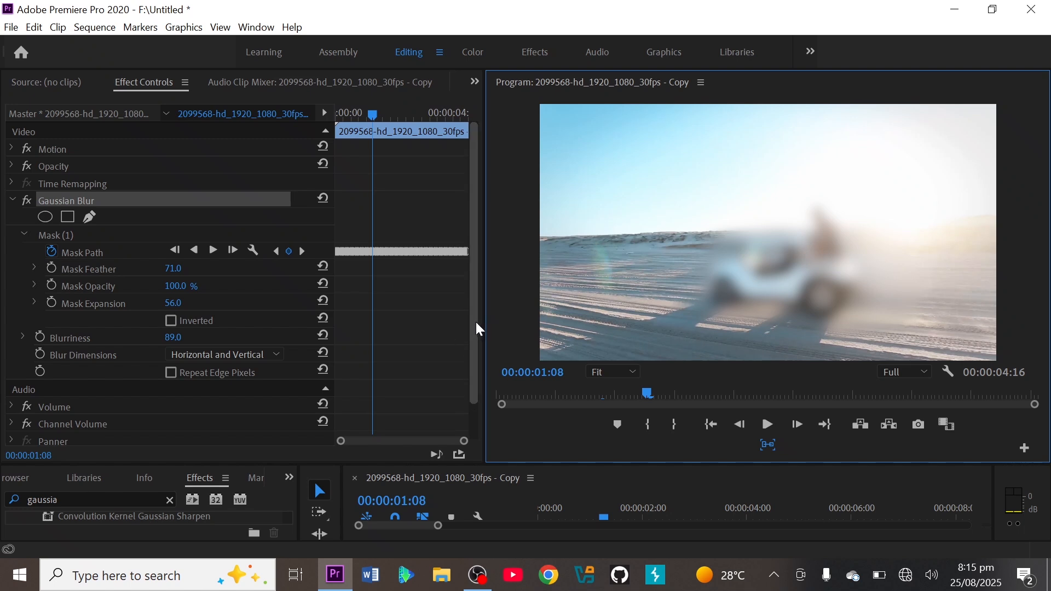
Invert the mask at 00:00:00:25 to blur the background instead of the car, and play the clip to check it.
{"action": "left_click_drag", "start_coordinate": [474, 319], "coordinate": [477, 348]}
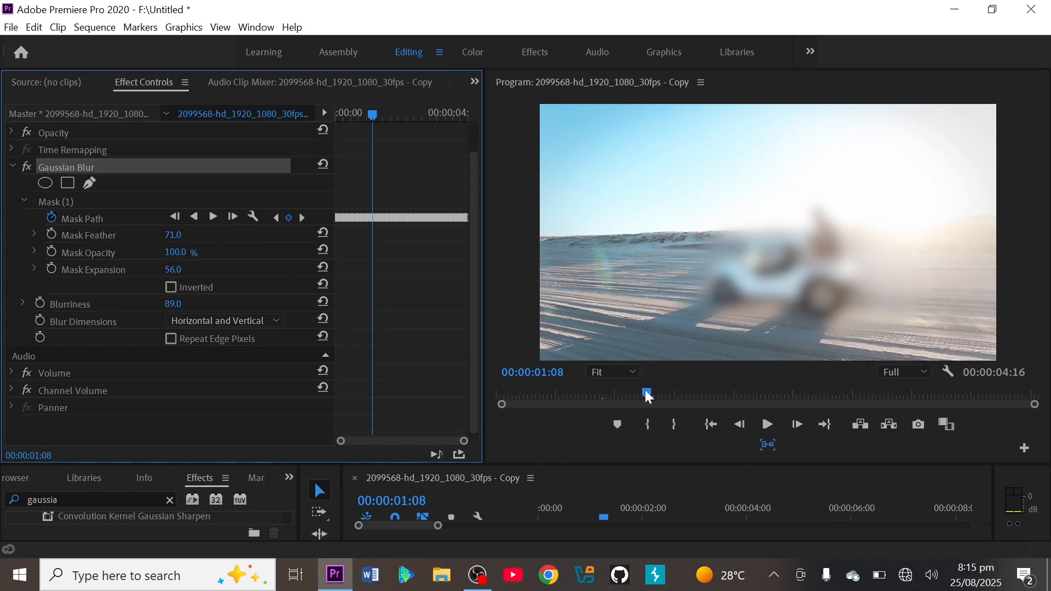
{"action": "left_click_drag", "start_coordinate": [649, 395], "coordinate": [598, 395]}
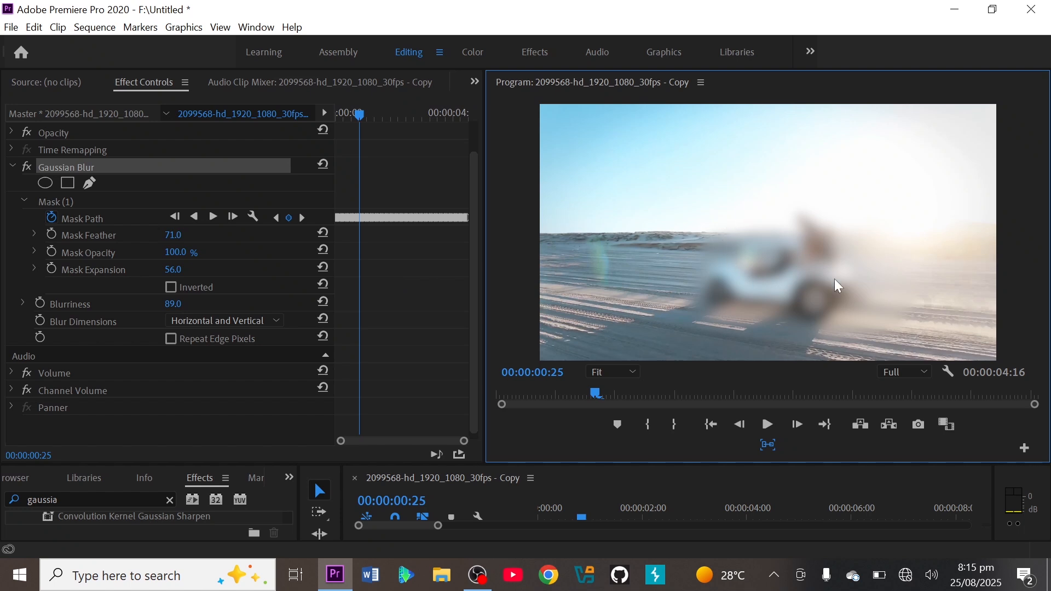
{"action": "left_click", "coordinate": [171, 288]}
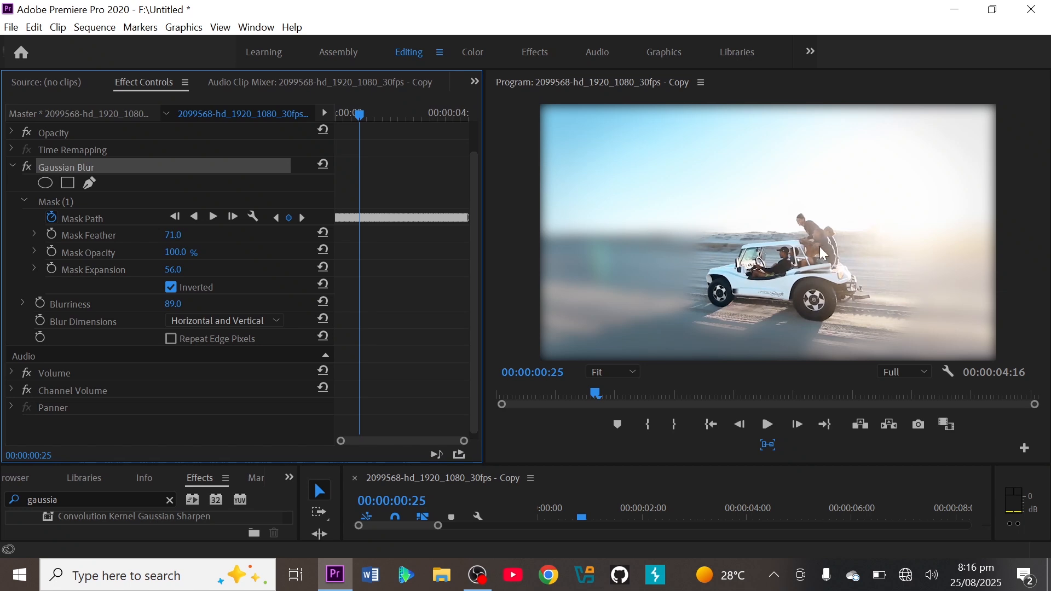
{"action": "left_click", "coordinate": [767, 428]}
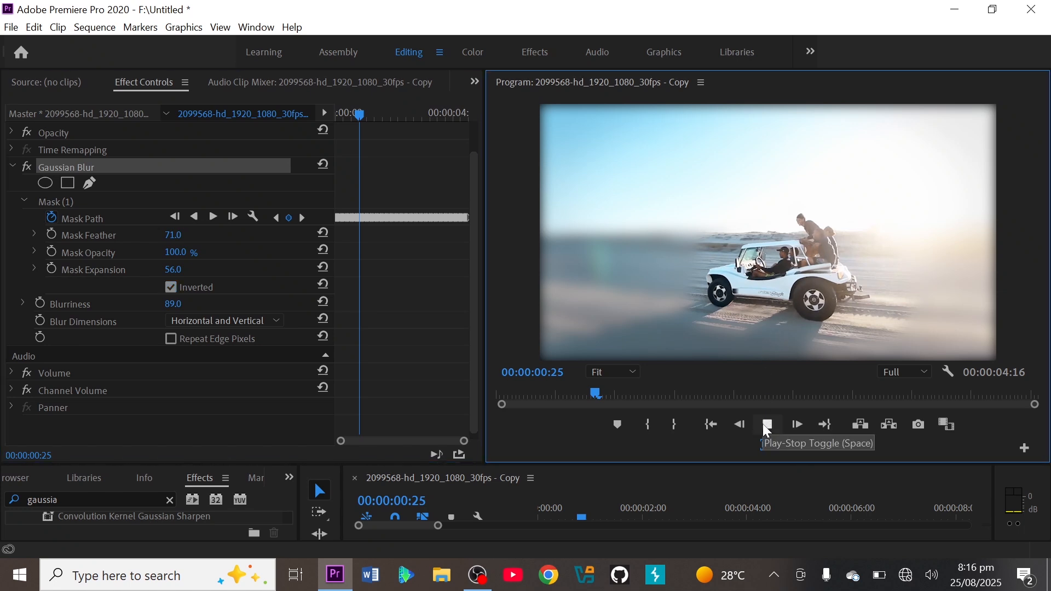
{"action": "left_click", "coordinate": [768, 429]}
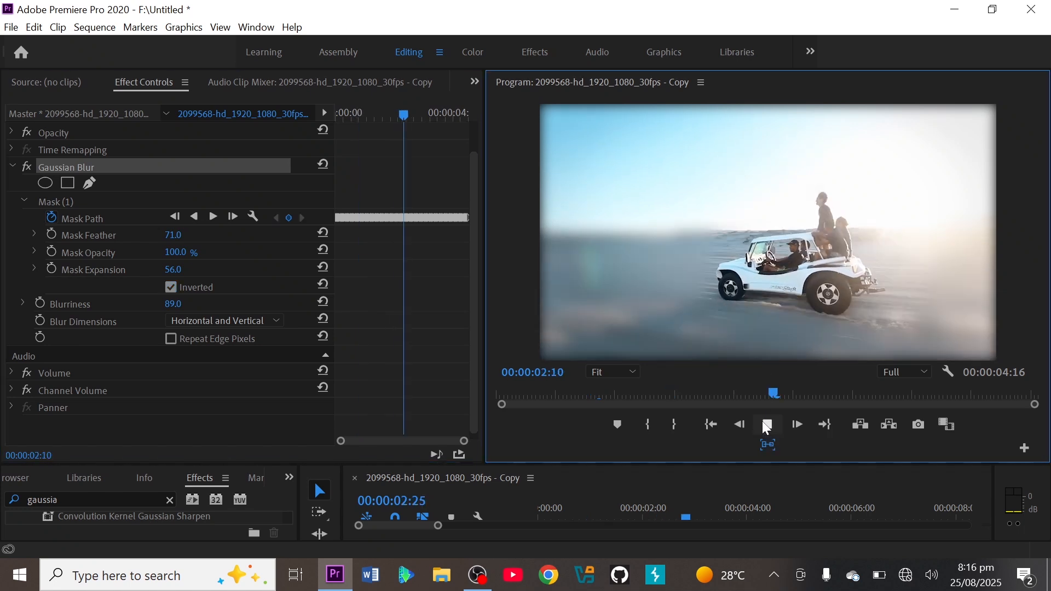
{"action": "left_click", "coordinate": [767, 429]}
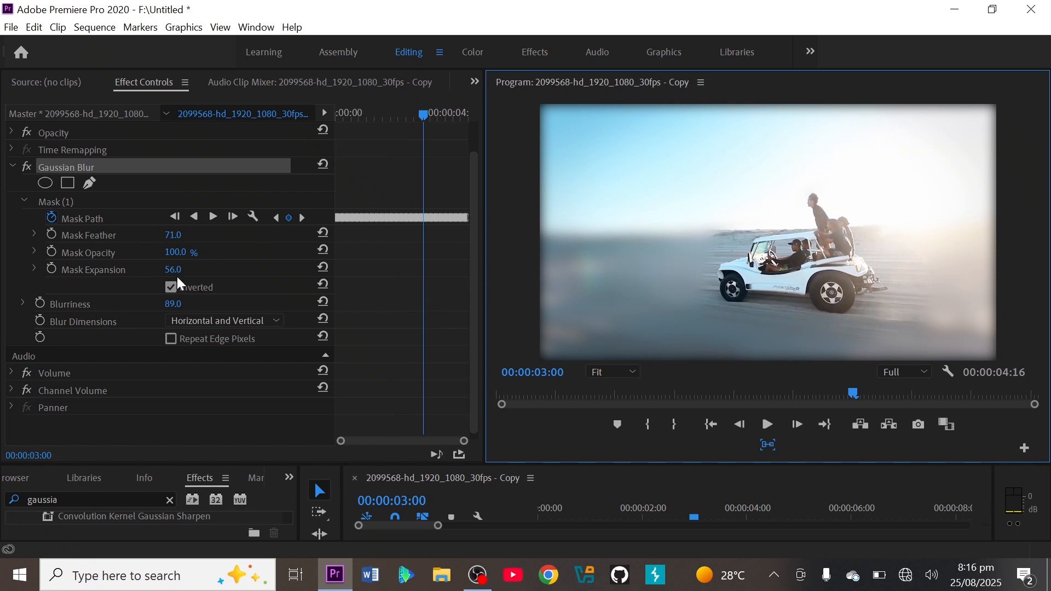
Set the Mask Expansion to 65.0 and the Mask Feather to 465.0, and play the clip from 00:00:03:00.
{"action": "mouse_move", "coordinate": [173, 269]}
{"action": "left_mouse_down"}
{"action": "mouse_move", "coordinate": [152, 269]}
{"action": "mouse_move", "coordinate": [188, 267]}
{"action": "left_mouse_up"}
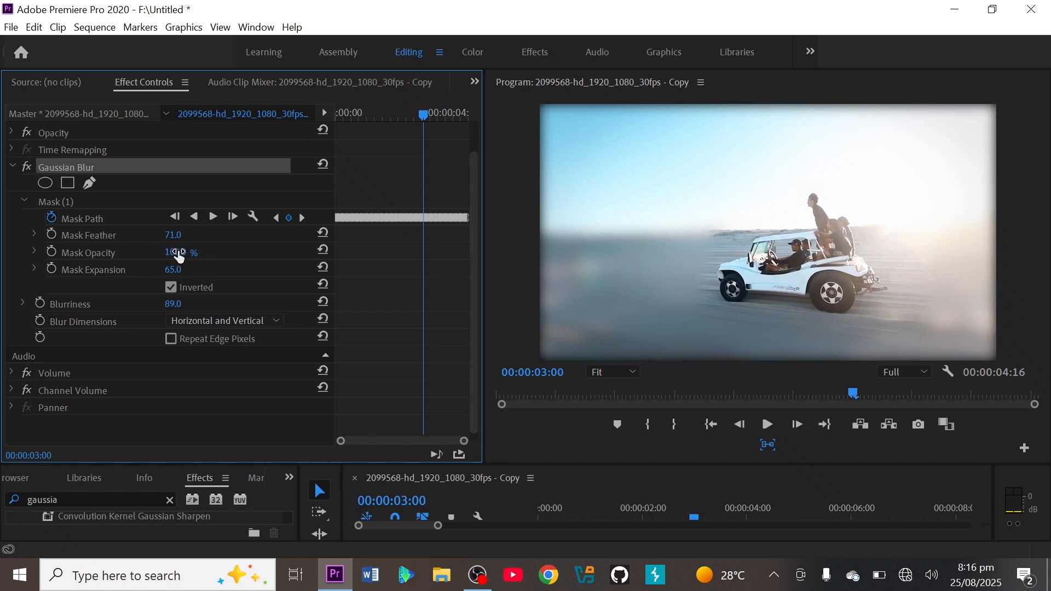
{"action": "left_click_drag", "start_coordinate": [172, 237], "coordinate": [193, 236]}
{"action": "left_click_drag", "start_coordinate": [226, 237], "coordinate": [322, 236]}
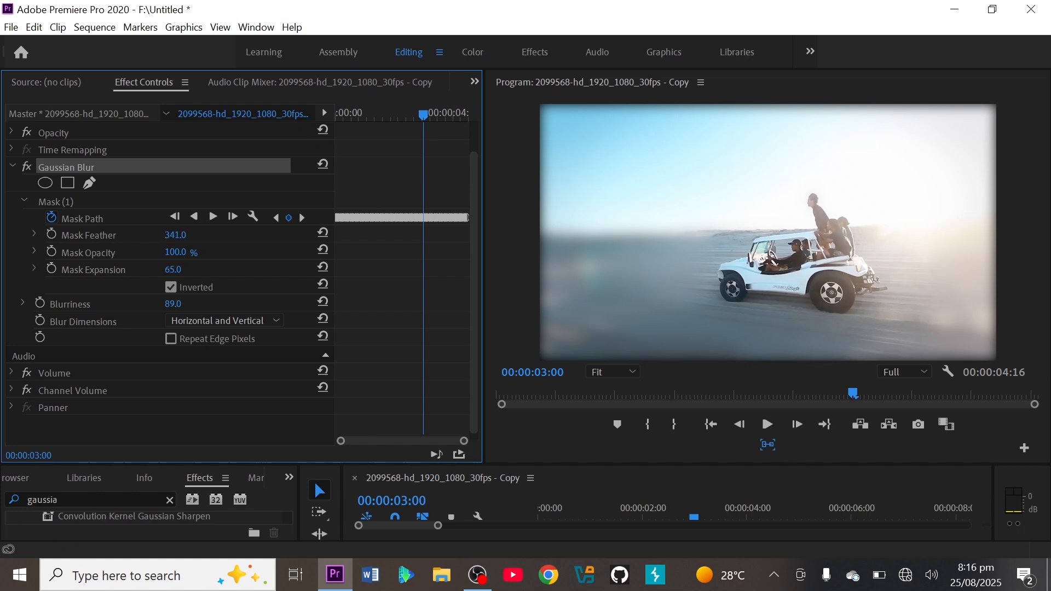
{"action": "left_click_drag", "start_coordinate": [176, 236], "coordinate": [226, 237]}
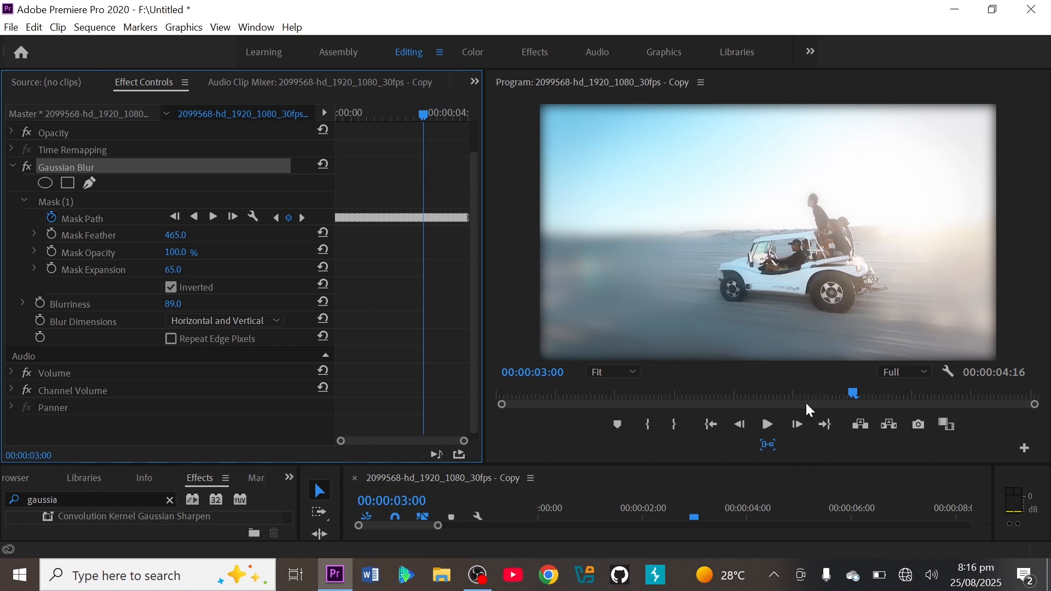
{"action": "left_click", "coordinate": [768, 426]}
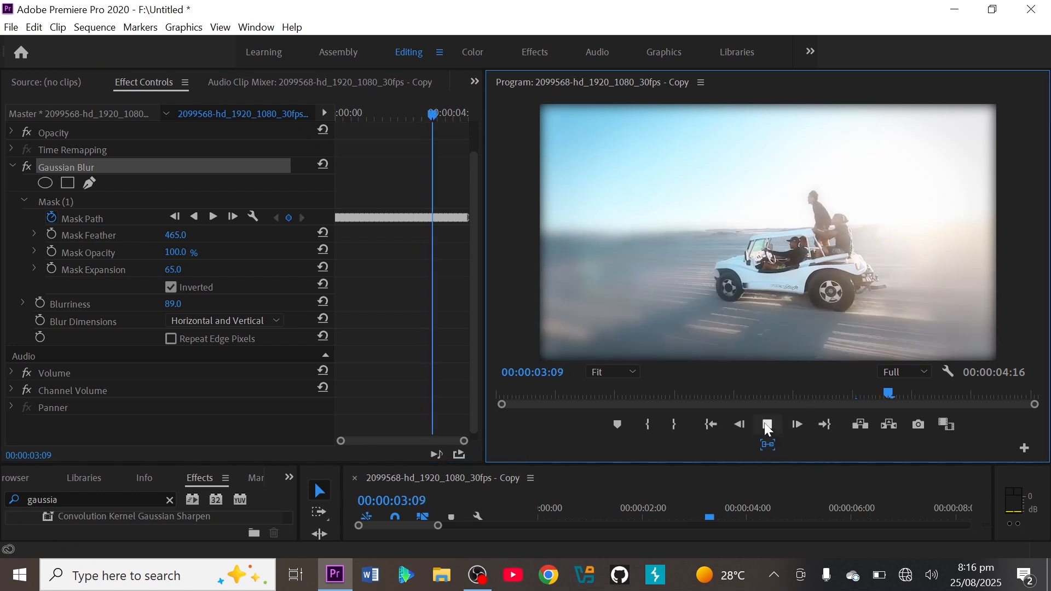
Try the Gaussian Blur with Repeat Edge Pixels enabled, and disable the option again.
{"action": "left_click", "coordinate": [173, 342]}
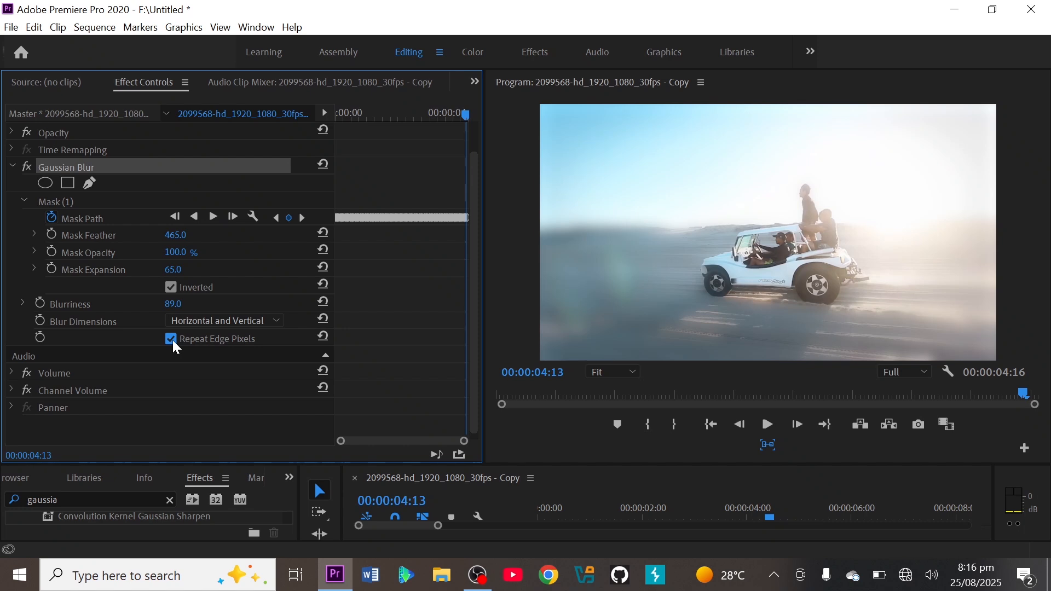
{"action": "left_click", "coordinate": [172, 339]}
Turn off the mask inversion to blur the car again, and set the Mask Feather to 197.0.
{"action": "left_click", "coordinate": [172, 287]}
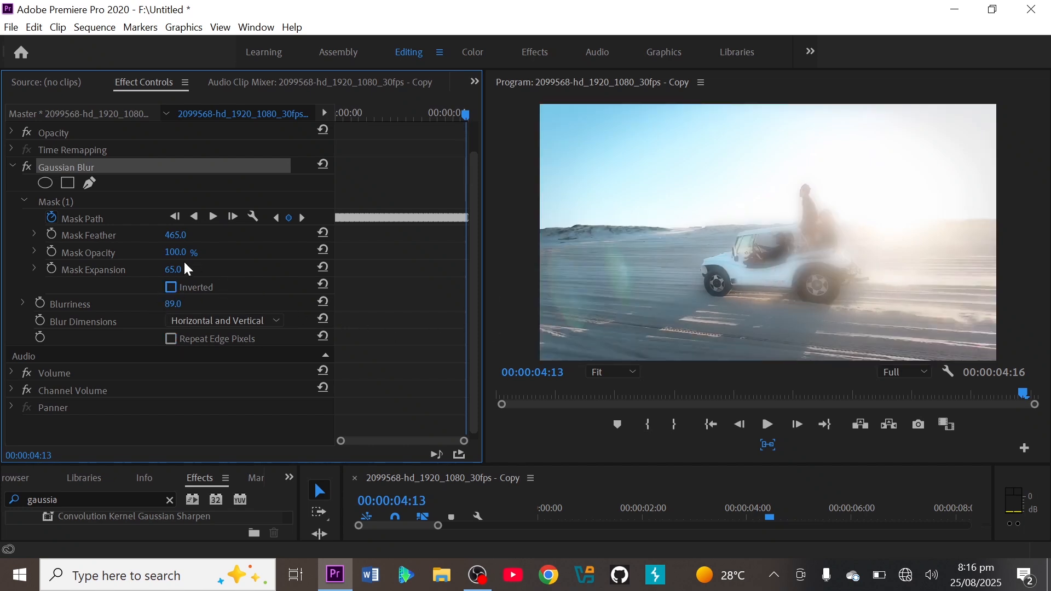
{"action": "left_click_drag", "start_coordinate": [177, 236], "coordinate": [4, 236]}
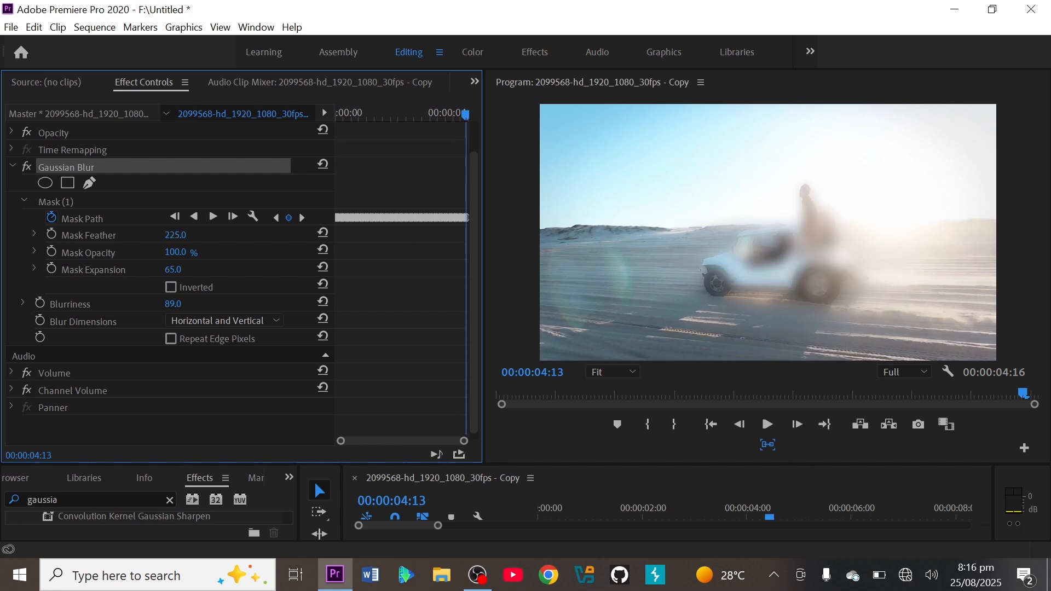
{"action": "left_click_drag", "start_coordinate": [175, 236], "coordinate": [165, 235]}
Try the Horizontal and the Vertical Blur Dimensions on the car, and restore Horizontal and Vertical at 00:00:00:00.
{"action": "scroll", "coordinate": [305, 337], "scroll_direction": "down", "scroll_amount": 1}
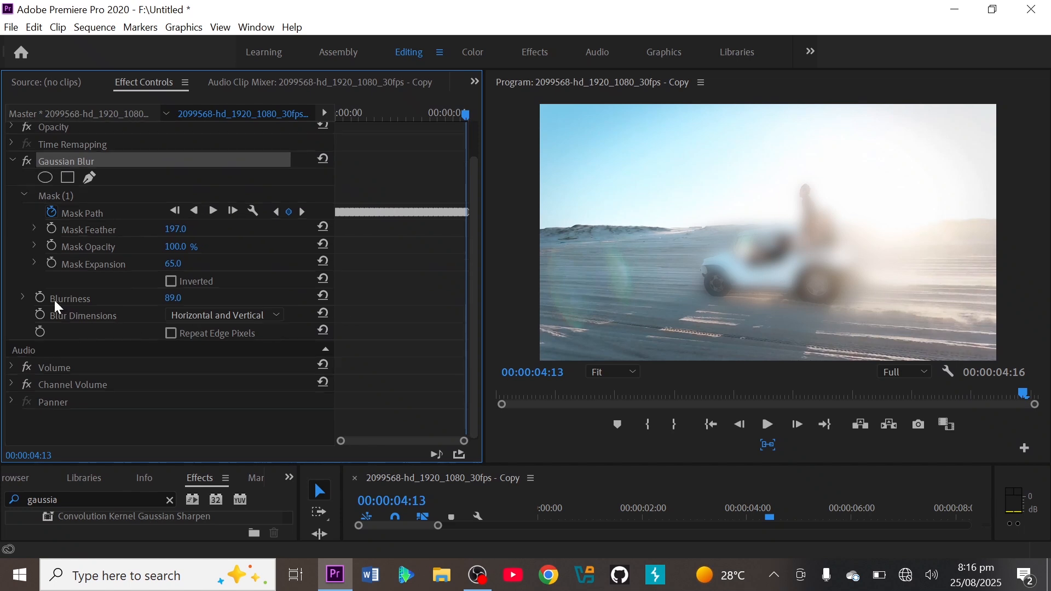
{"action": "left_click", "coordinate": [275, 318]}
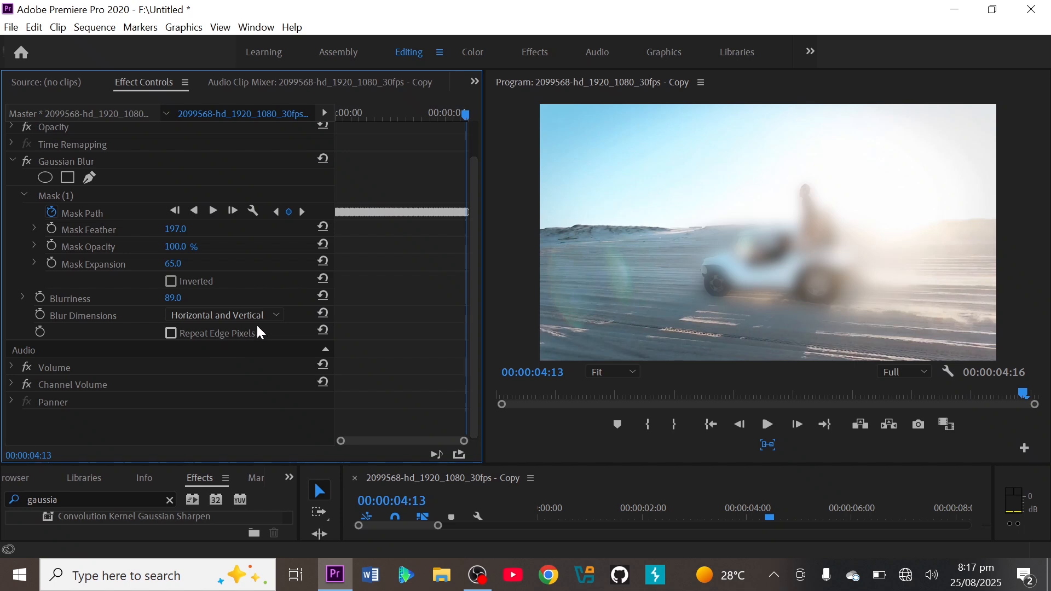
{"action": "left_click", "coordinate": [275, 318]}
{"action": "left_click", "coordinate": [242, 348]}
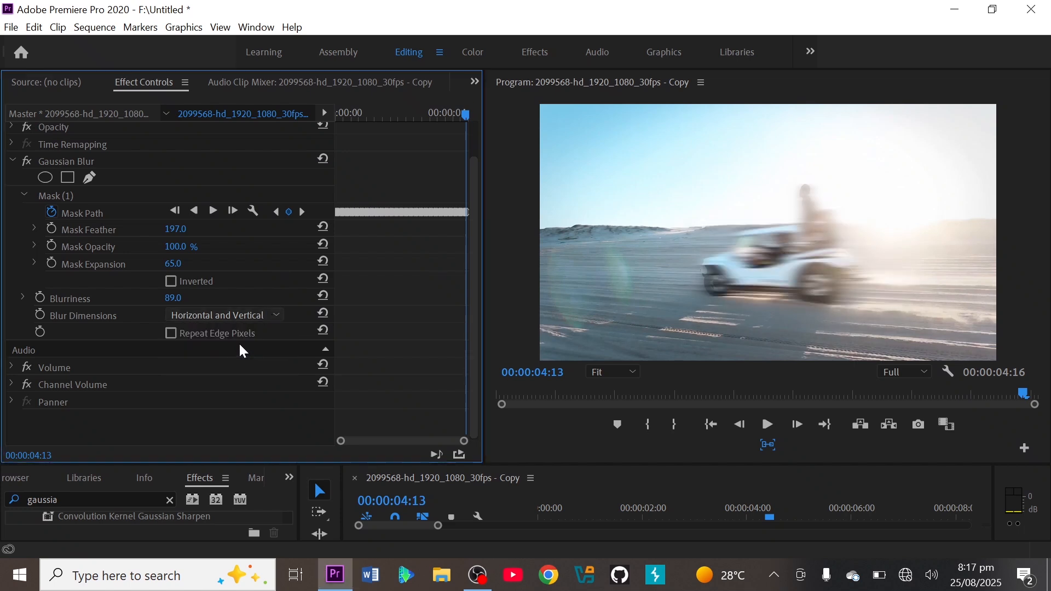
{"action": "left_click", "coordinate": [278, 323]}
{"action": "left_click", "coordinate": [263, 366]}
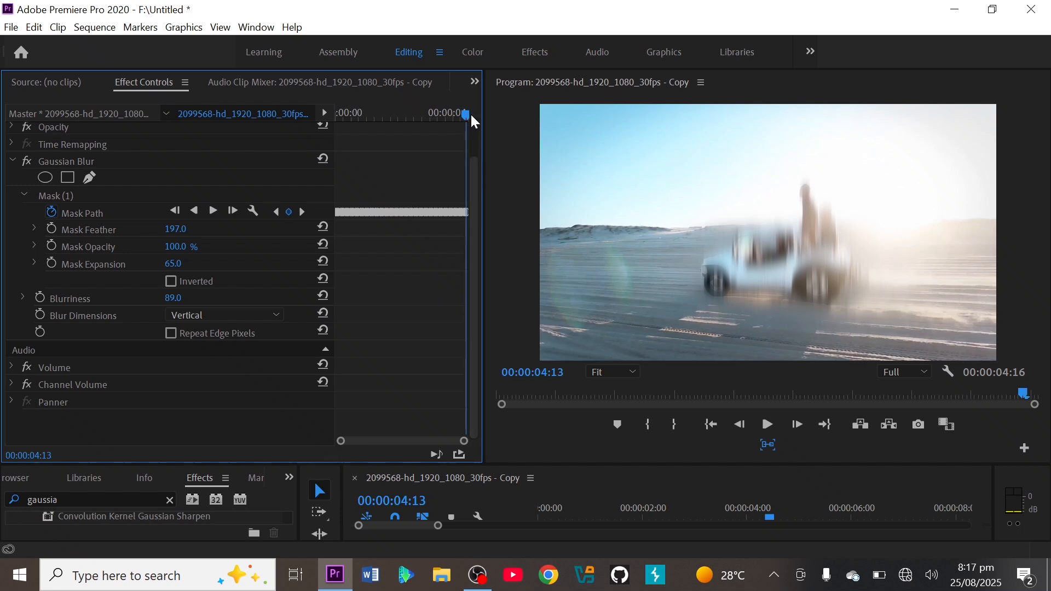
{"action": "left_click_drag", "start_coordinate": [463, 113], "coordinate": [322, 131]}
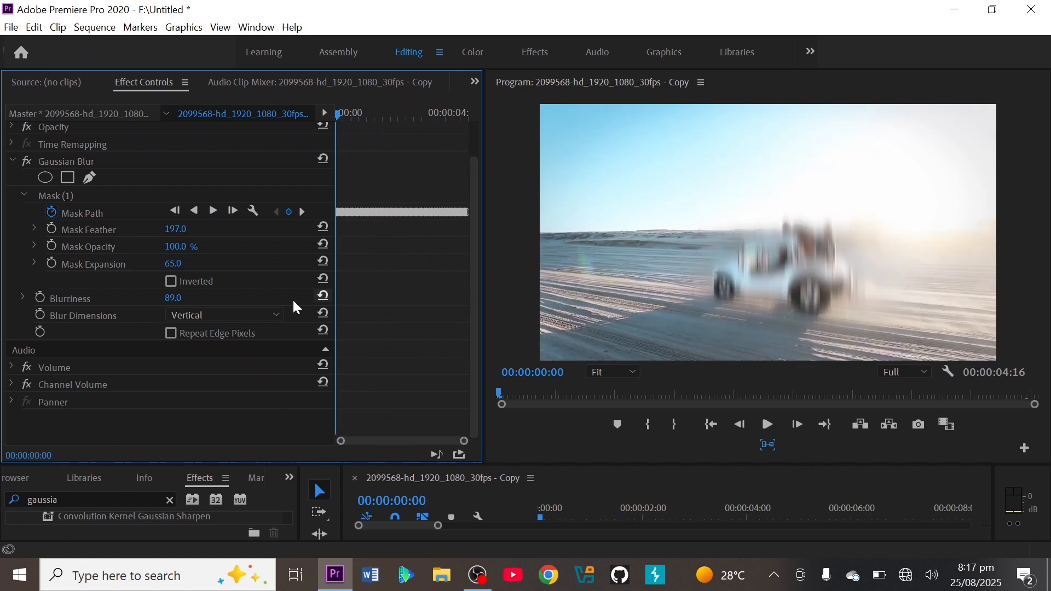
{"action": "left_click", "coordinate": [273, 317]}
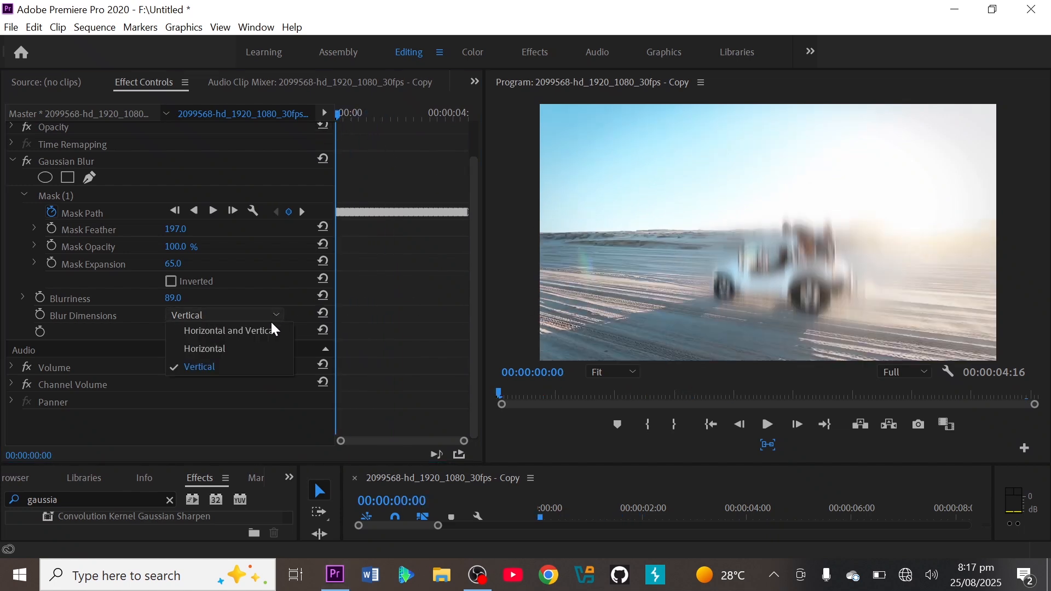
{"action": "left_click", "coordinate": [265, 329]}
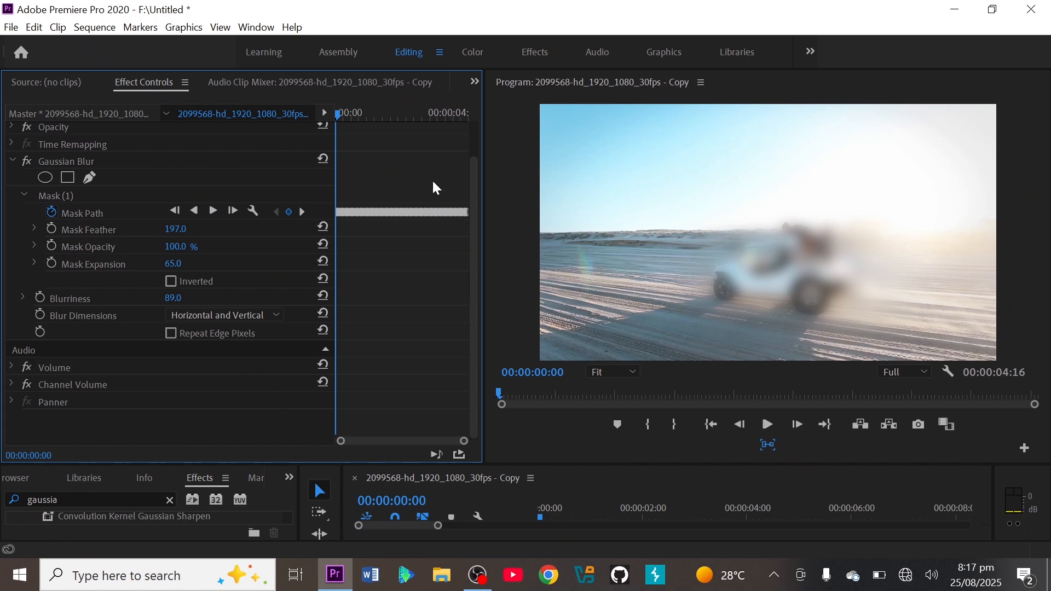
Enable keyframing for the Gaussian Blur's Blurriness at 00:00:00:17.
{"action": "left_click_drag", "start_coordinate": [338, 113], "coordinate": [357, 122]}
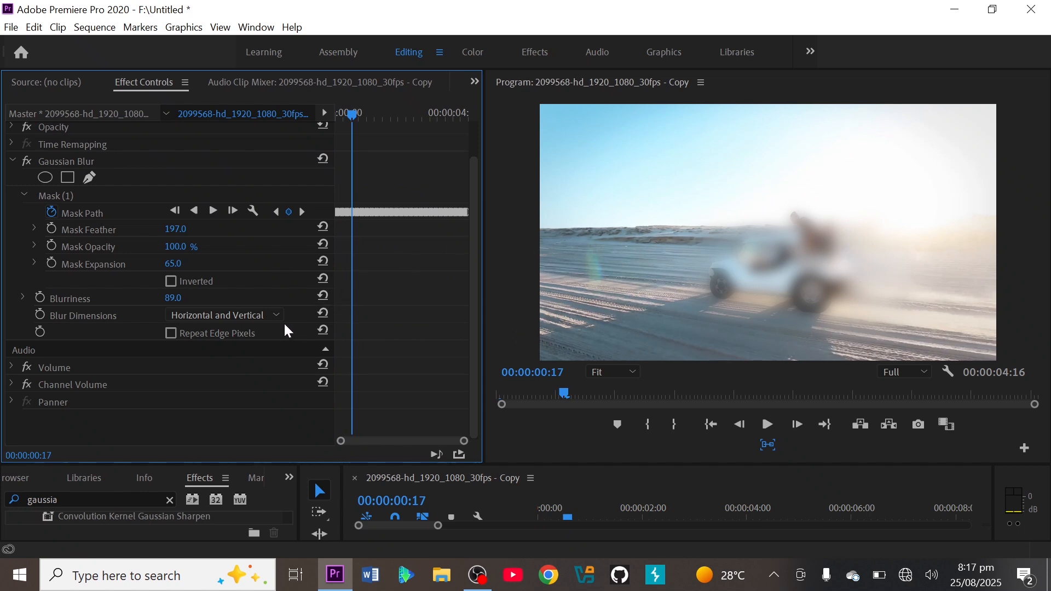
{"action": "left_click", "coordinate": [38, 299]}
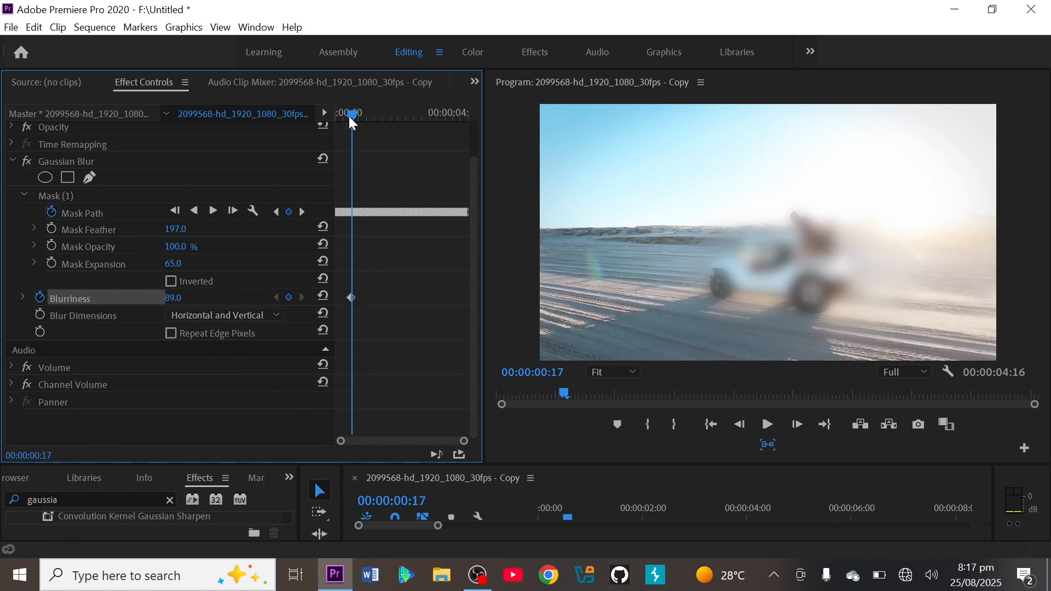
Keyframe the Gaussian Blur's Blurriness at 0.0 at 00:00:02:03 and at 76.0 at 00:00:03:26.
{"action": "left_click_drag", "start_coordinate": [353, 122], "coordinate": [395, 123]}
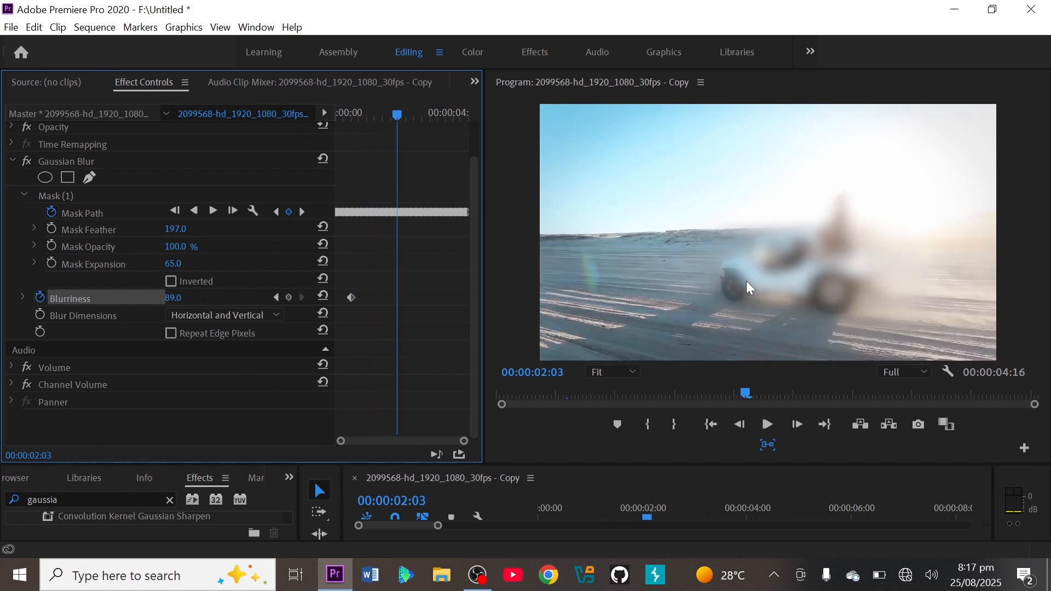
{"action": "left_click_drag", "start_coordinate": [174, 299], "coordinate": [143, 299]}
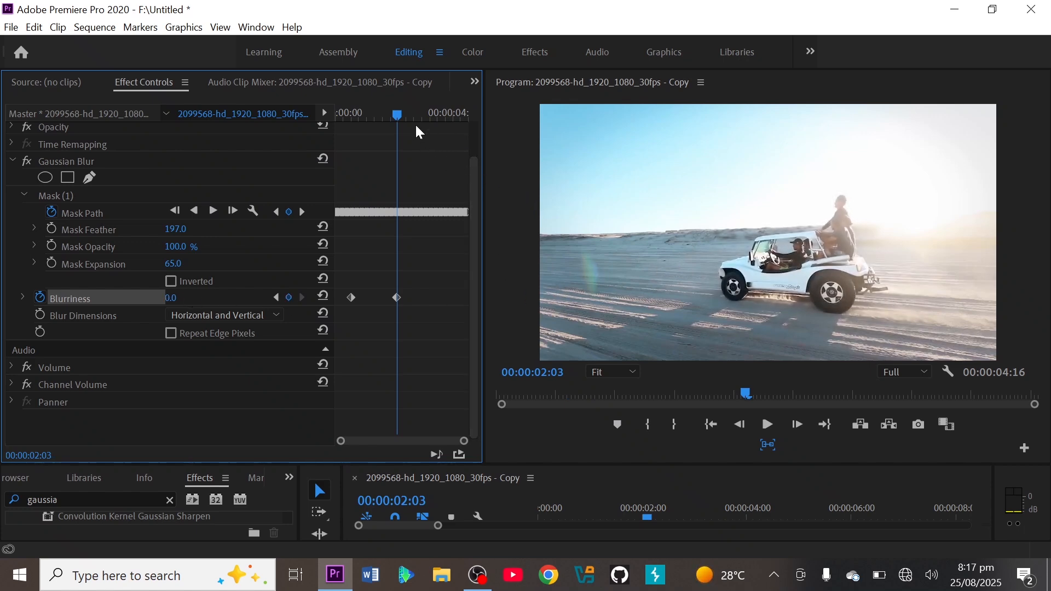
{"action": "left_click_drag", "start_coordinate": [401, 115], "coordinate": [453, 126]}
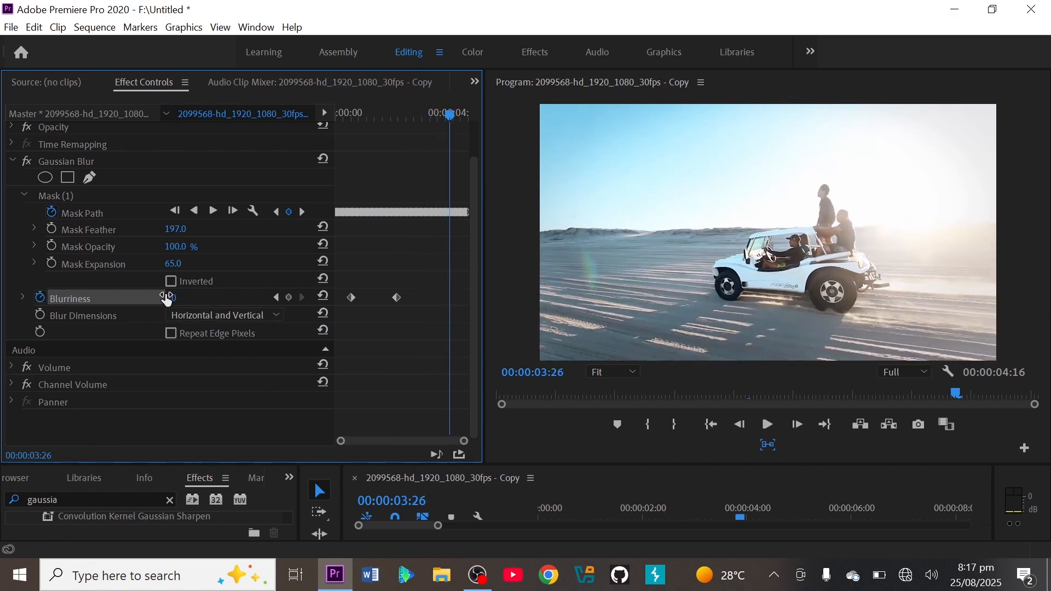
{"action": "left_click_drag", "start_coordinate": [171, 299], "coordinate": [213, 298]}
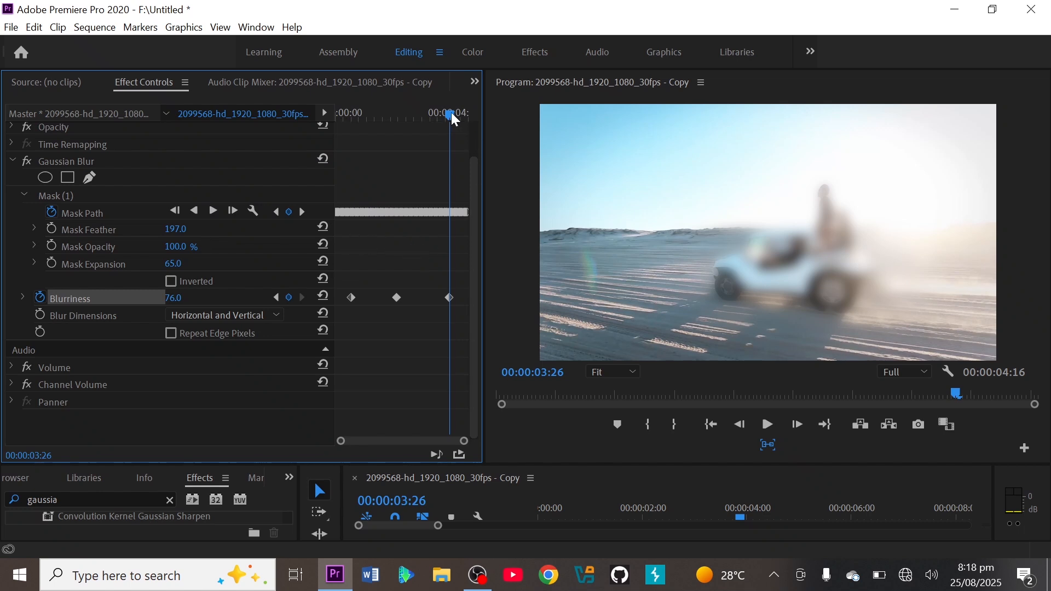
Play the sequence from 00:00:00:00 to review the animated blur on the car.
{"action": "left_click_drag", "start_coordinate": [454, 118], "coordinate": [315, 118]}
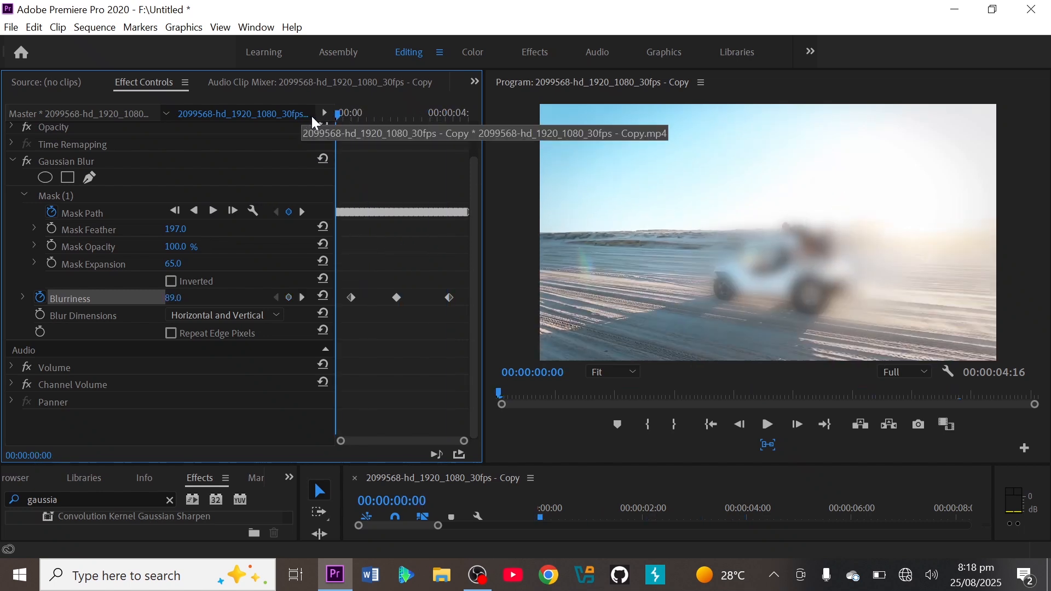
{"action": "key", "text": "space"}
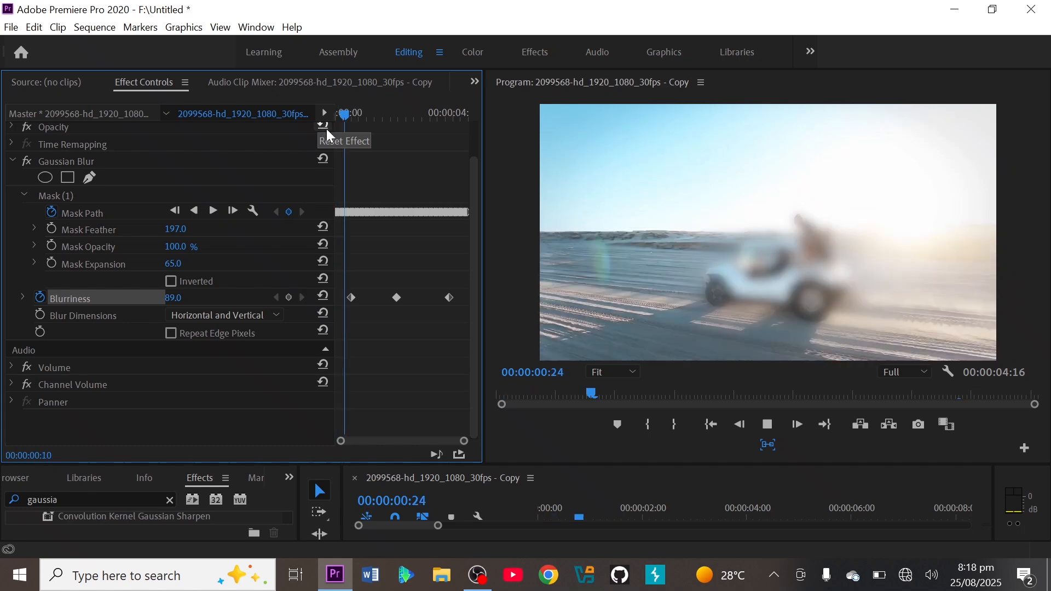